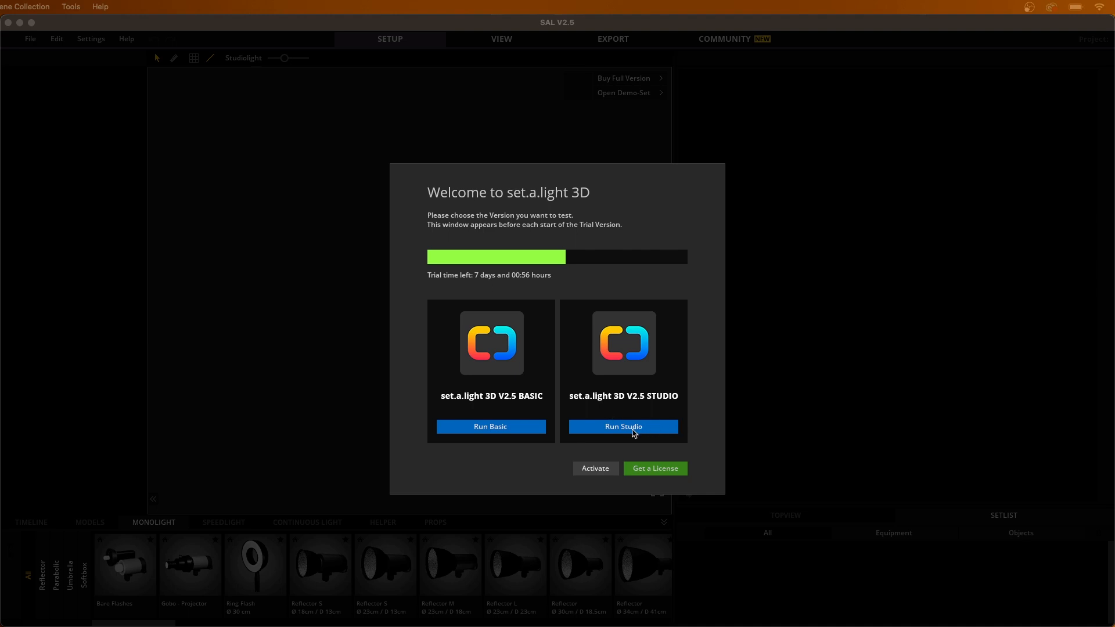
Step: Run the Studio version of the trial and create a new shooting in a medium room
click(655, 430)
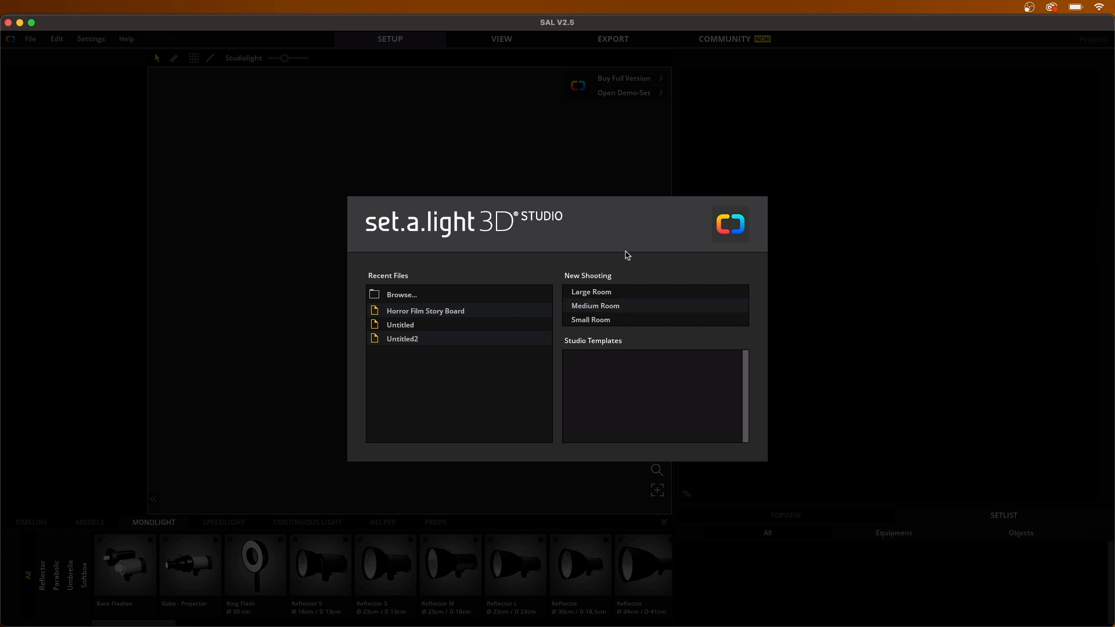
click(643, 310)
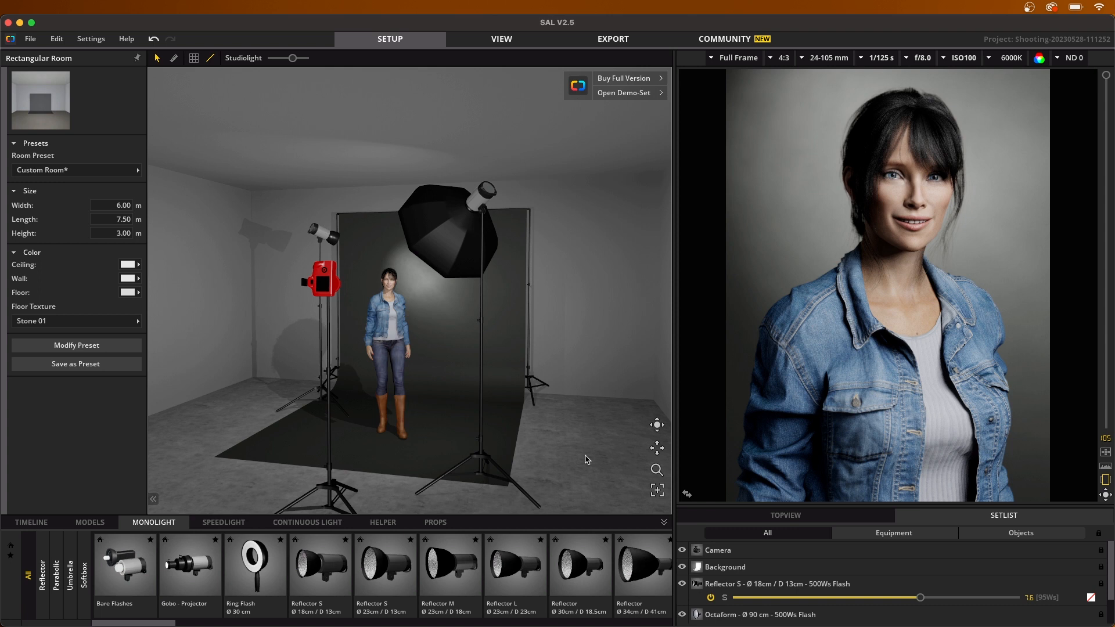
Step: Move the octaform light toward the backdrop, to about Position X 4.27 m and Position Y 1.66 m
drag(579, 456, 593, 455)
drag(319, 452, 368, 451)
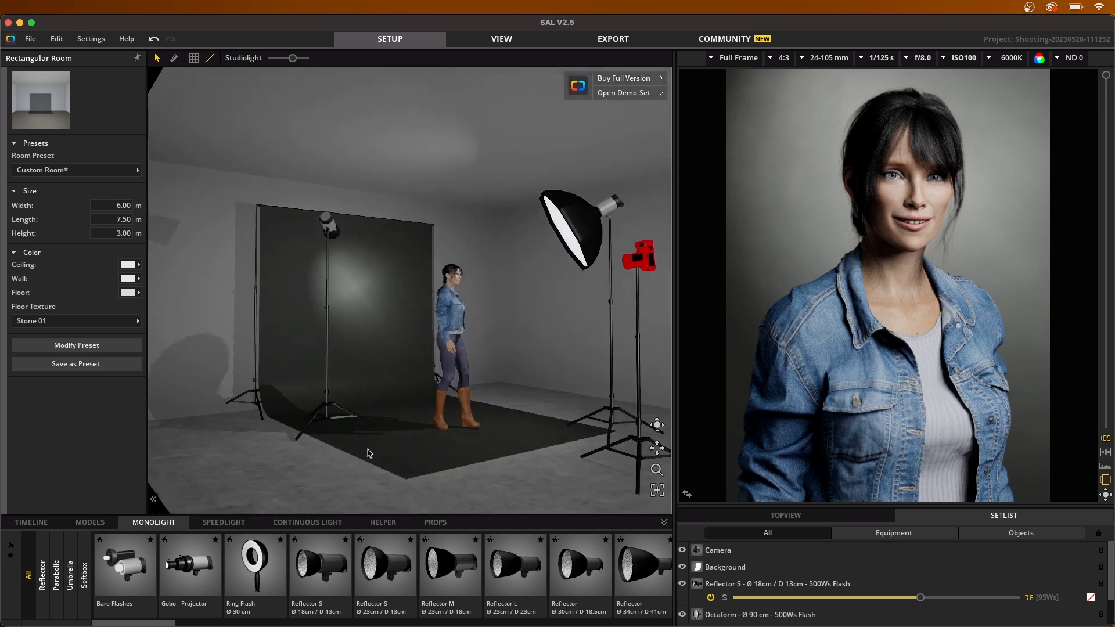
drag(516, 451, 497, 415)
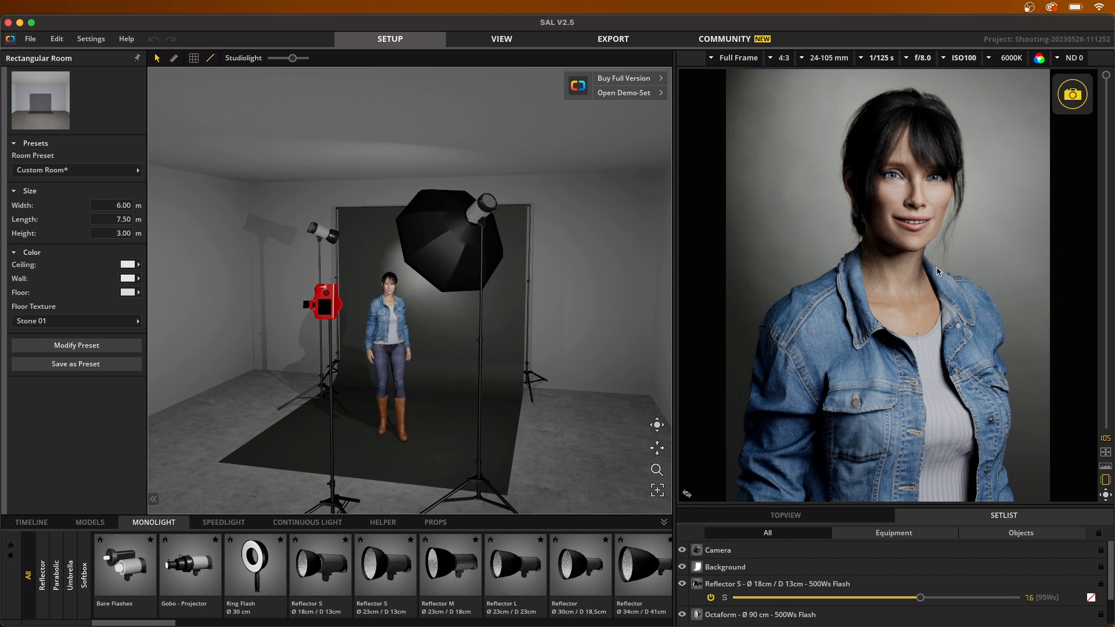
right_drag(608, 369, 608, 372)
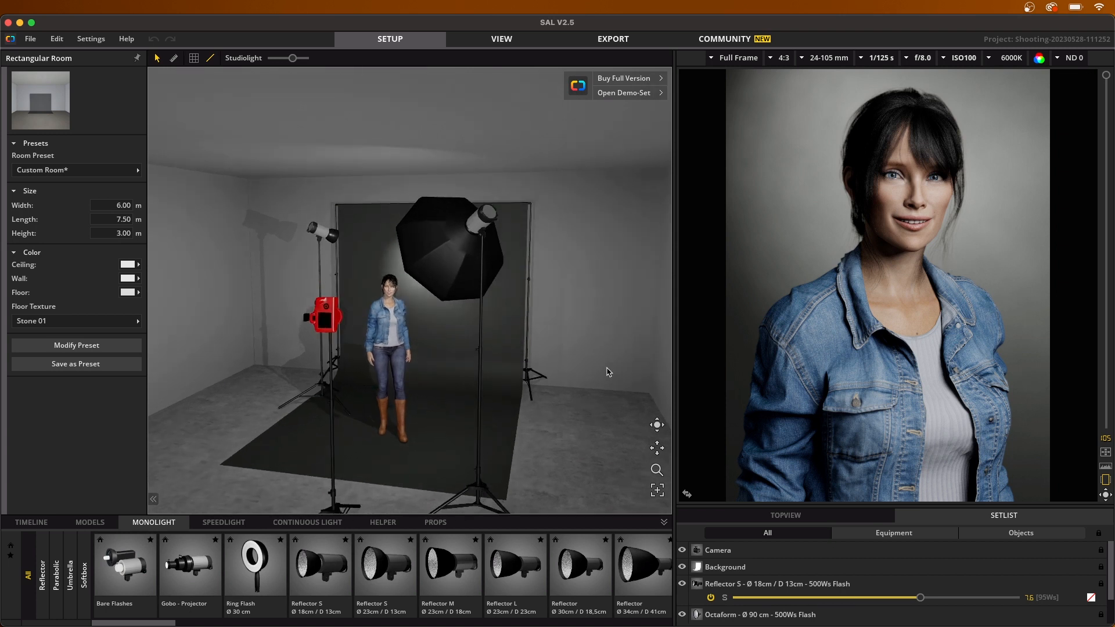
mouse_move(441, 257)
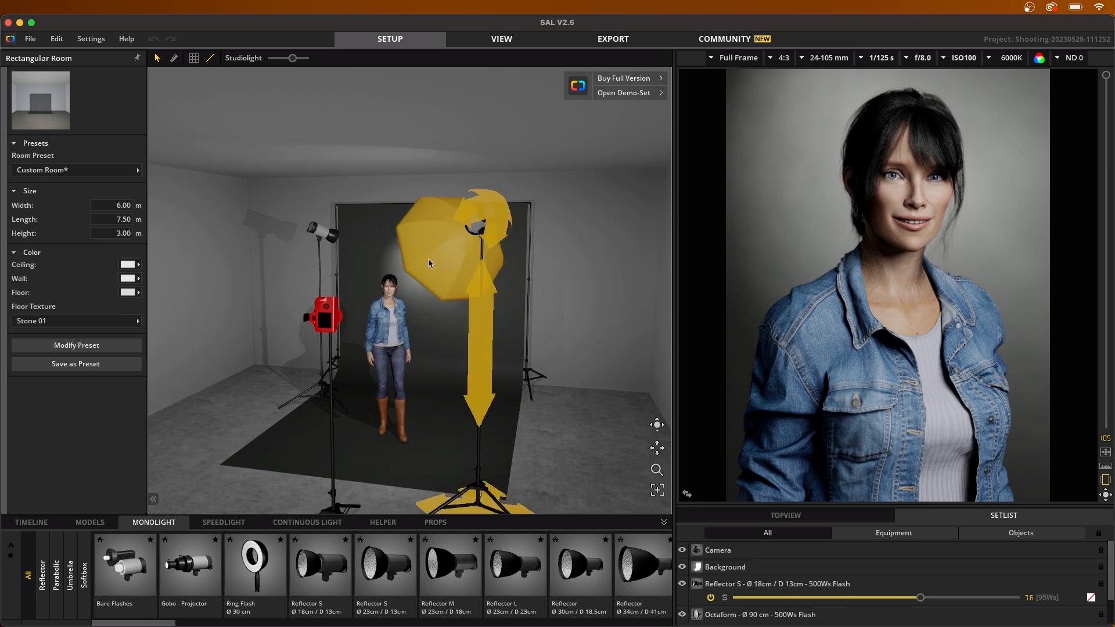
right_drag(539, 407, 548, 467)
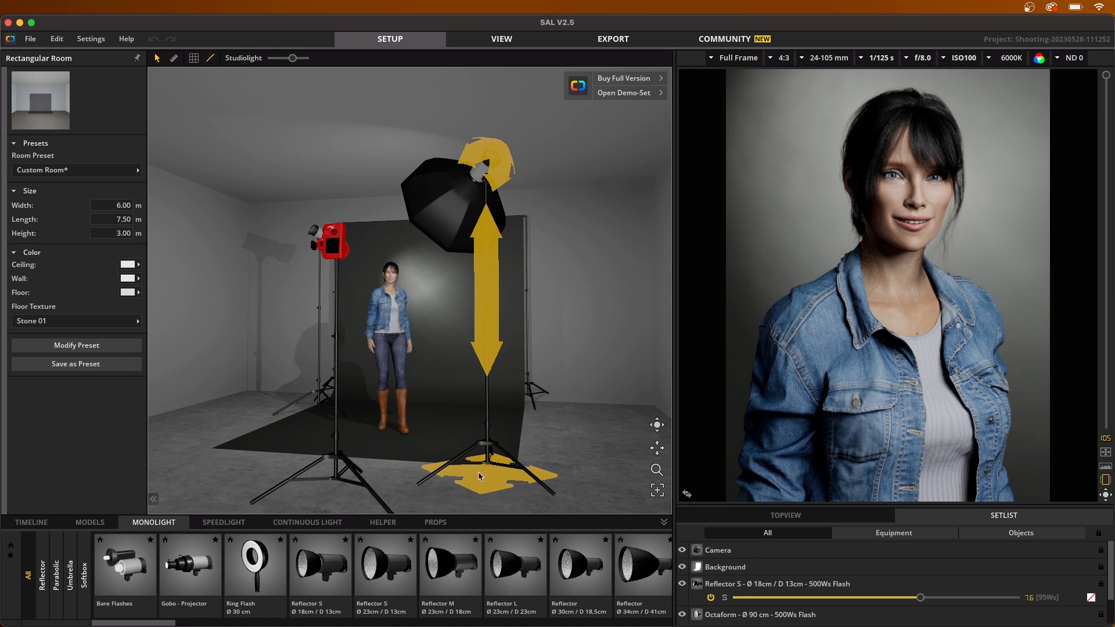
drag(480, 476, 520, 424)
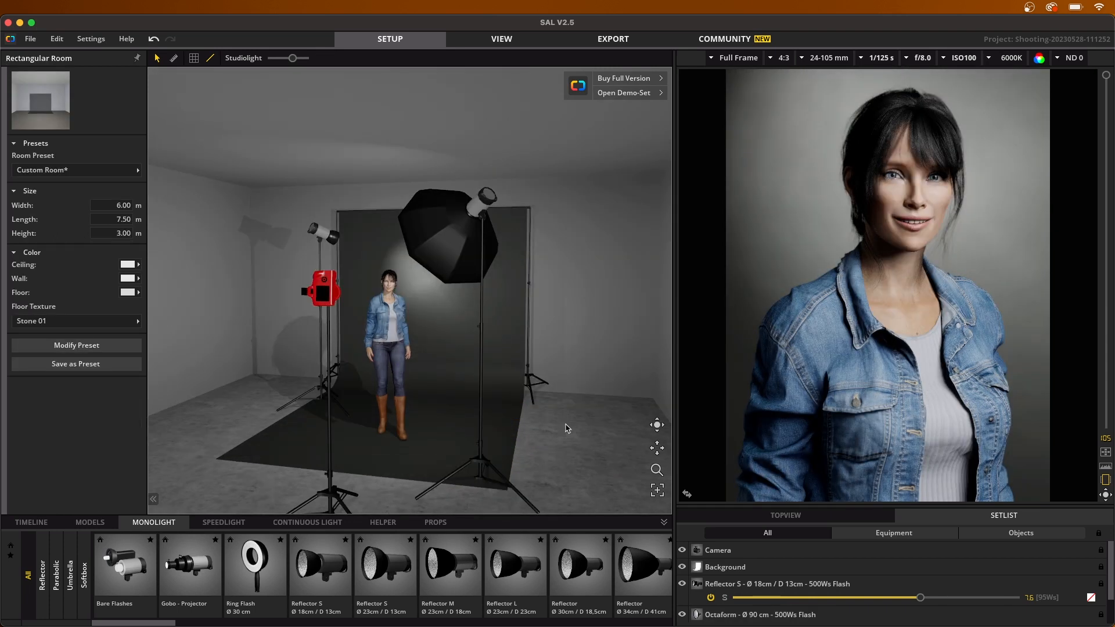
Step: Select the model, enter posing mode and rotate her head slightly
drag(568, 427, 568, 430)
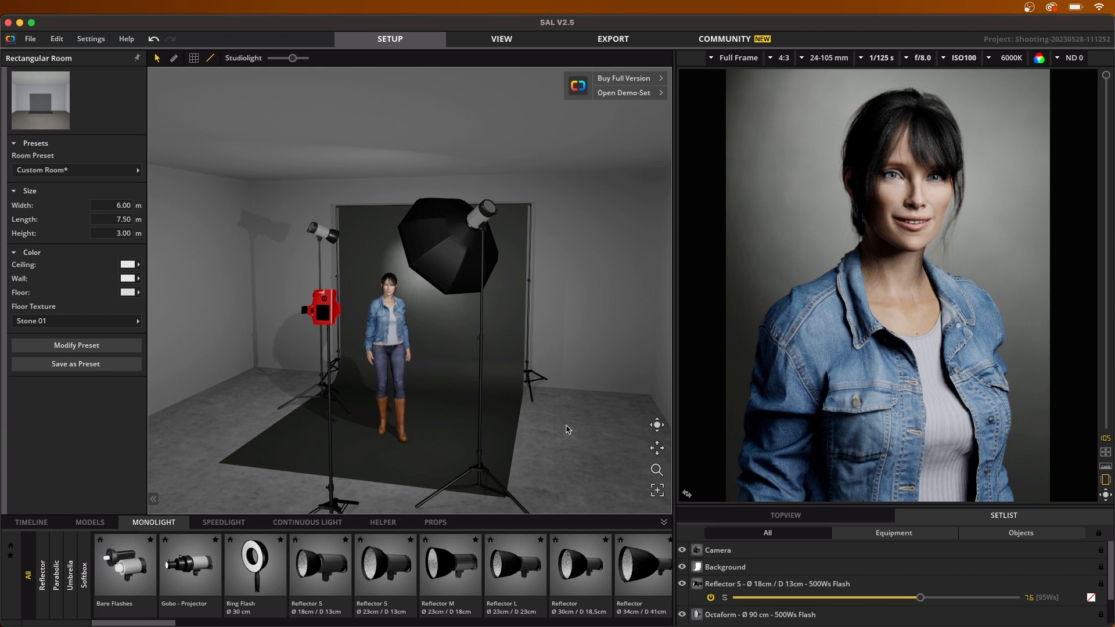
drag(568, 439, 570, 432)
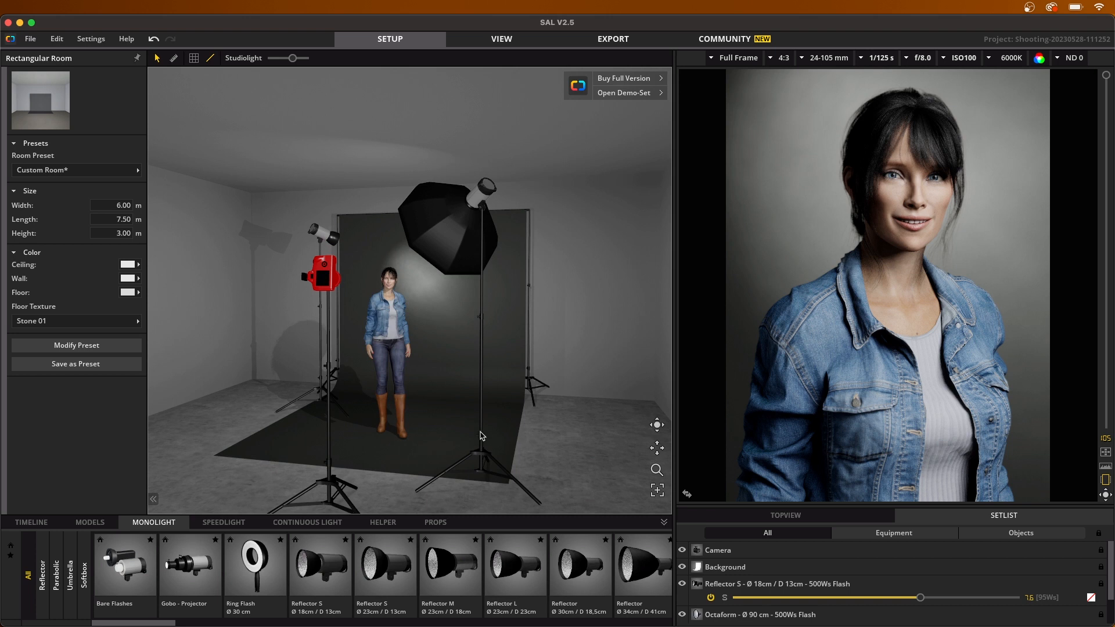
drag(537, 420, 548, 422)
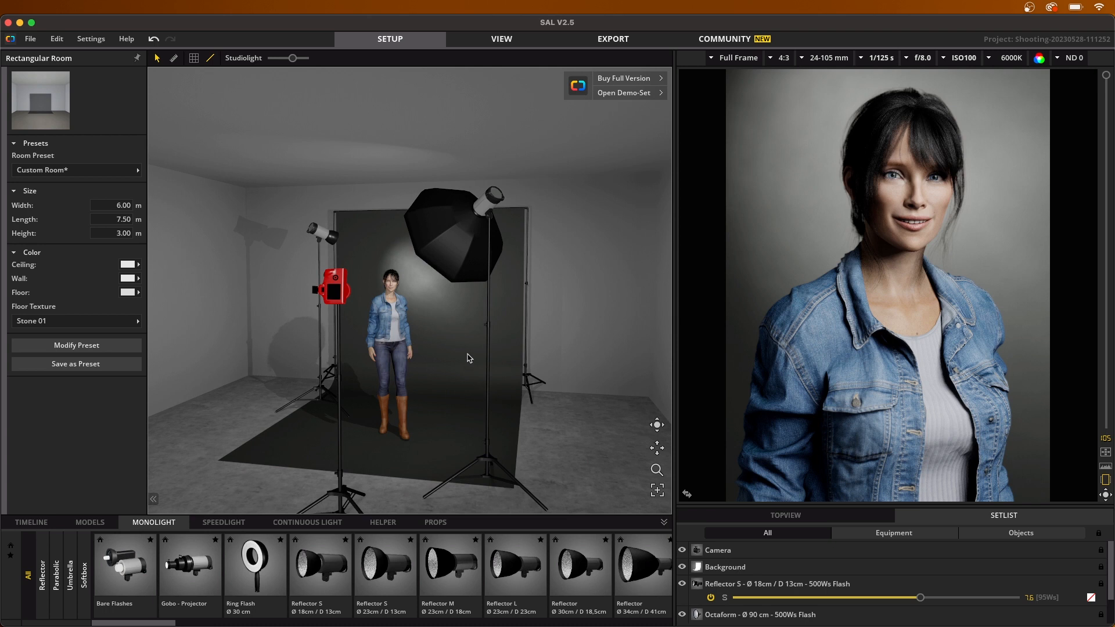
click(390, 287)
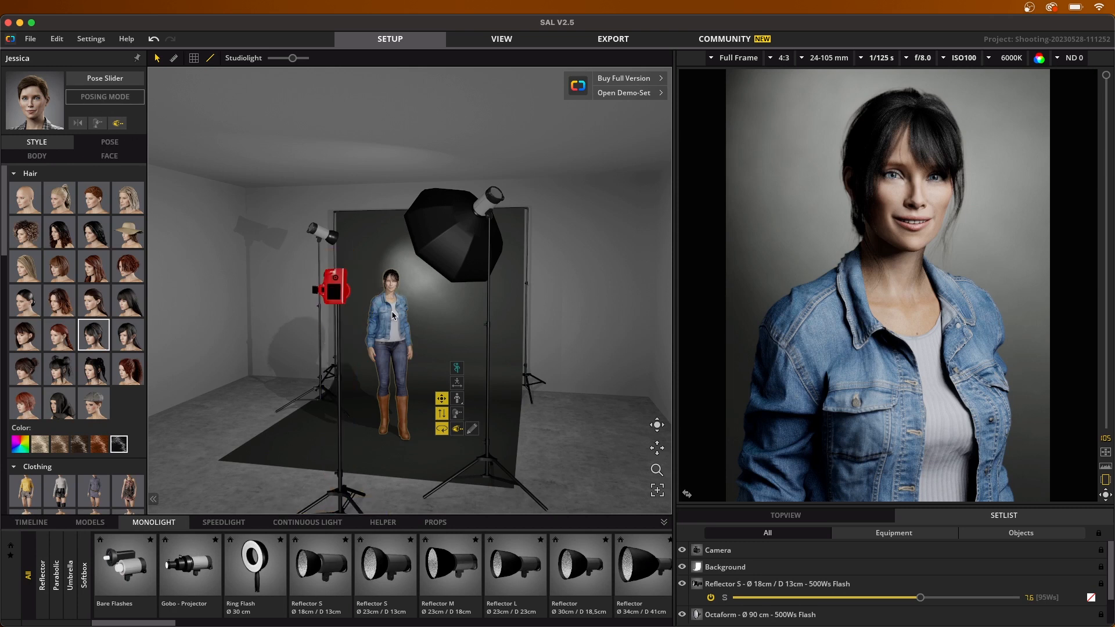
click(121, 105)
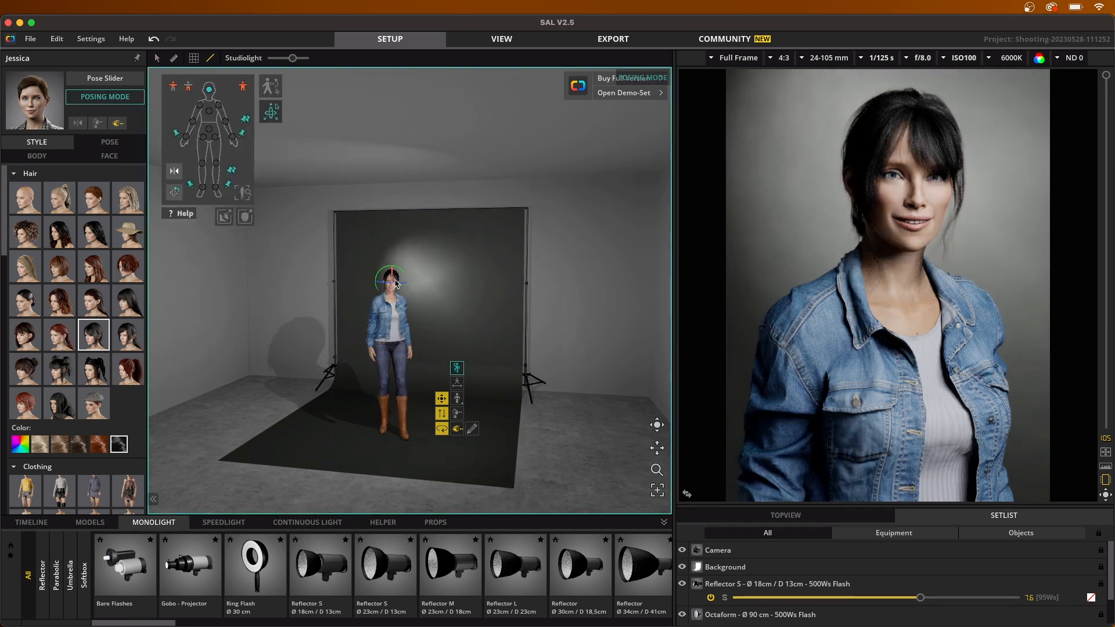
drag(394, 284, 402, 287)
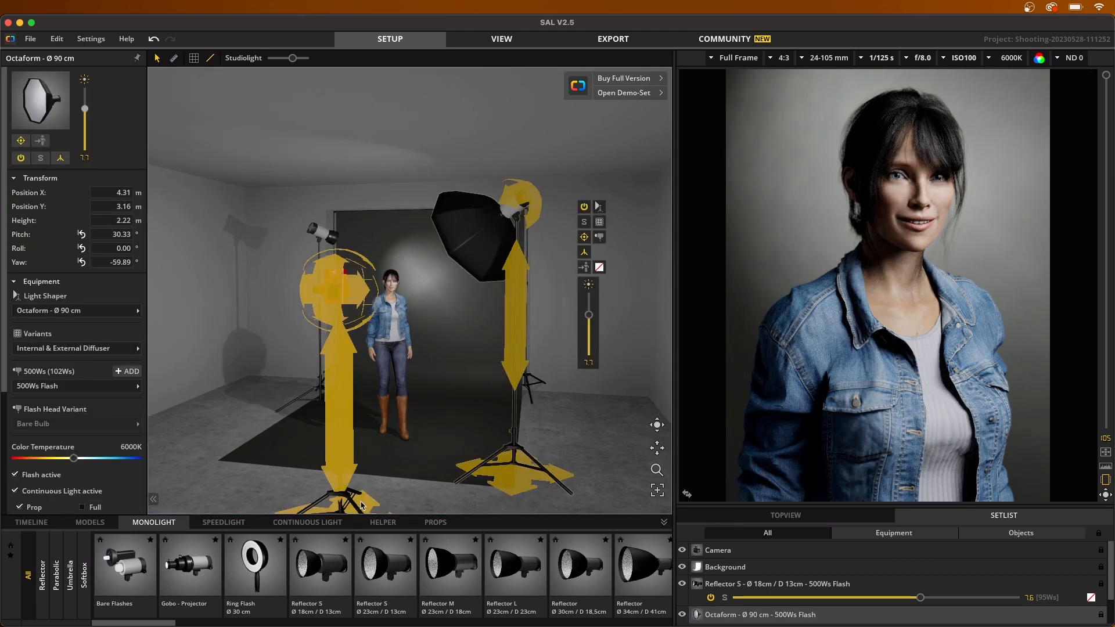
Step: Move the camera across the floor toward the octaform side, to about Position X 3.36 m and Position Y 4.17 m
drag(362, 505, 392, 498)
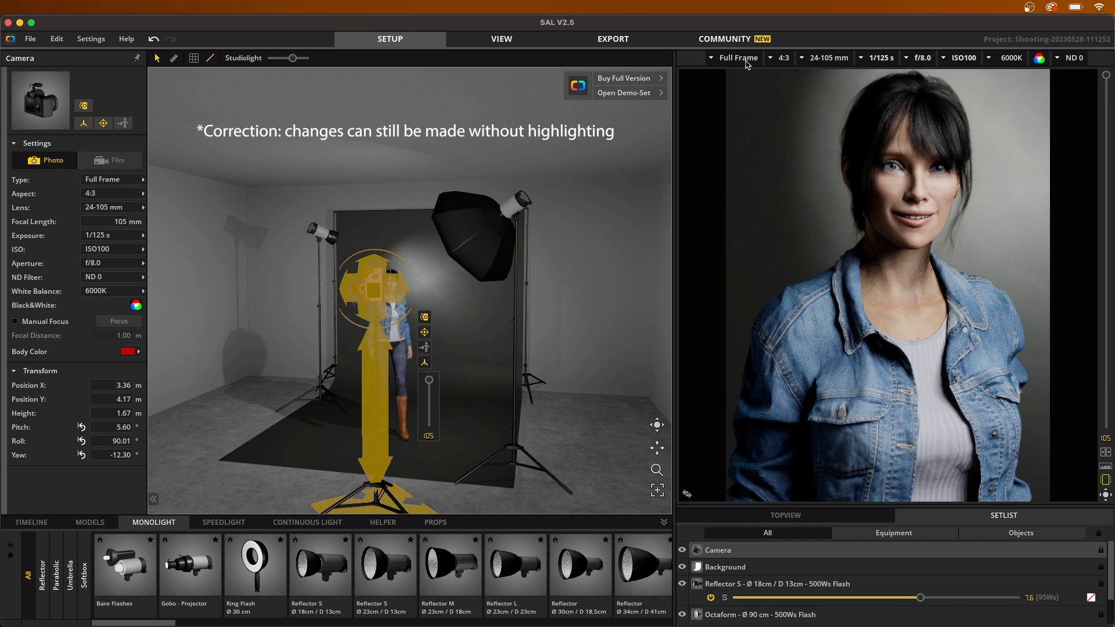
Step: Try the camera sensor types Crop 0.625, 1.5, 2, 0.53, 0.29 and 0.143, and return to Full Frame
click(711, 59)
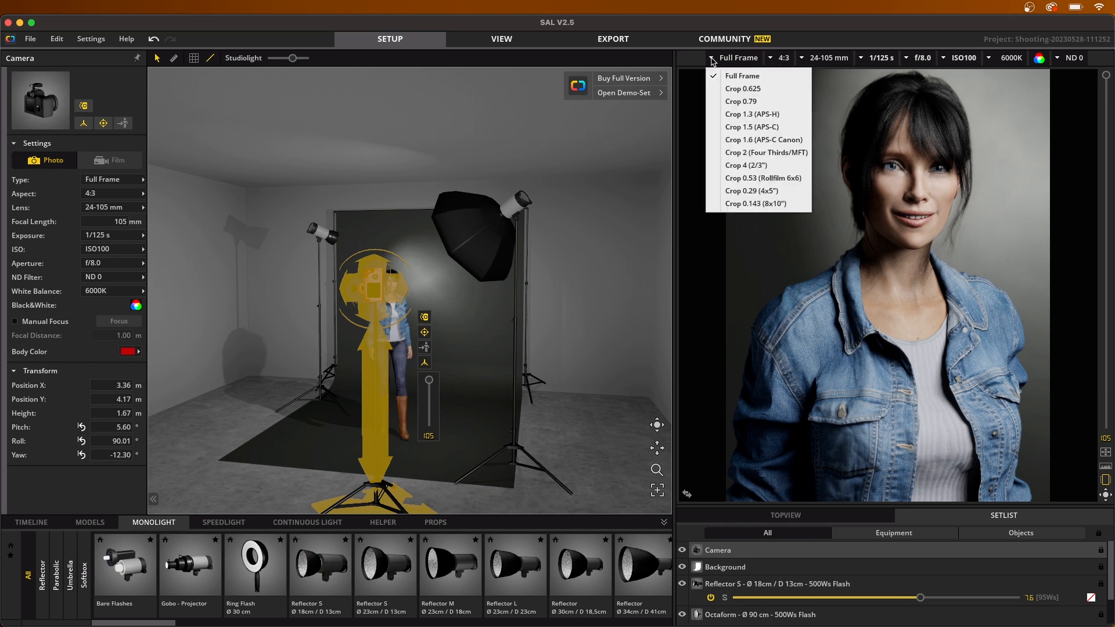
click(767, 89)
click(755, 126)
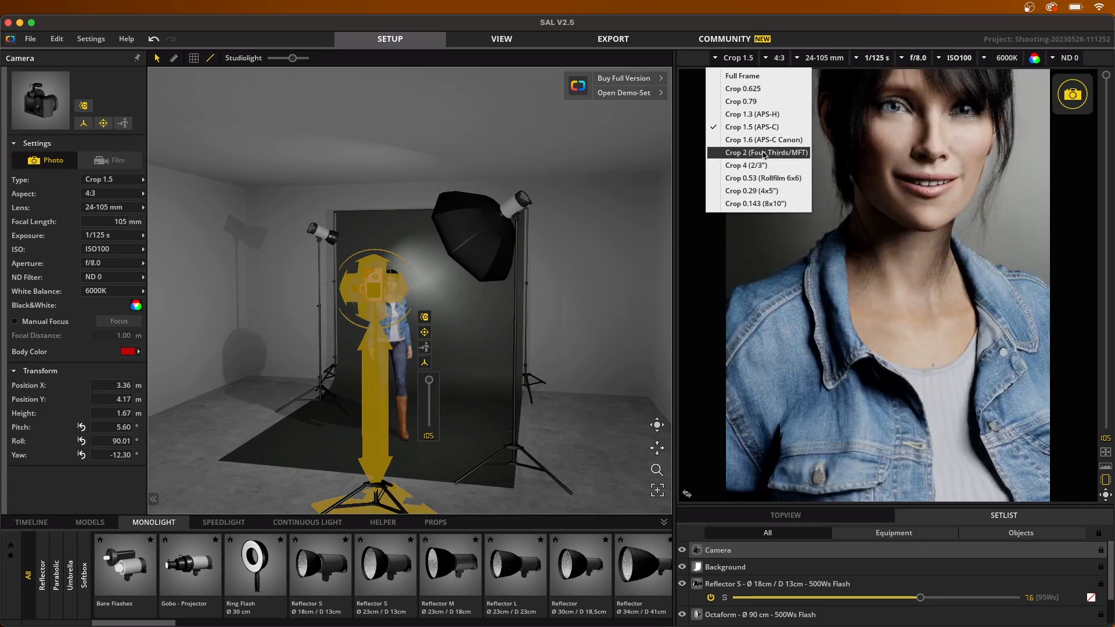
click(764, 152)
click(763, 178)
click(762, 191)
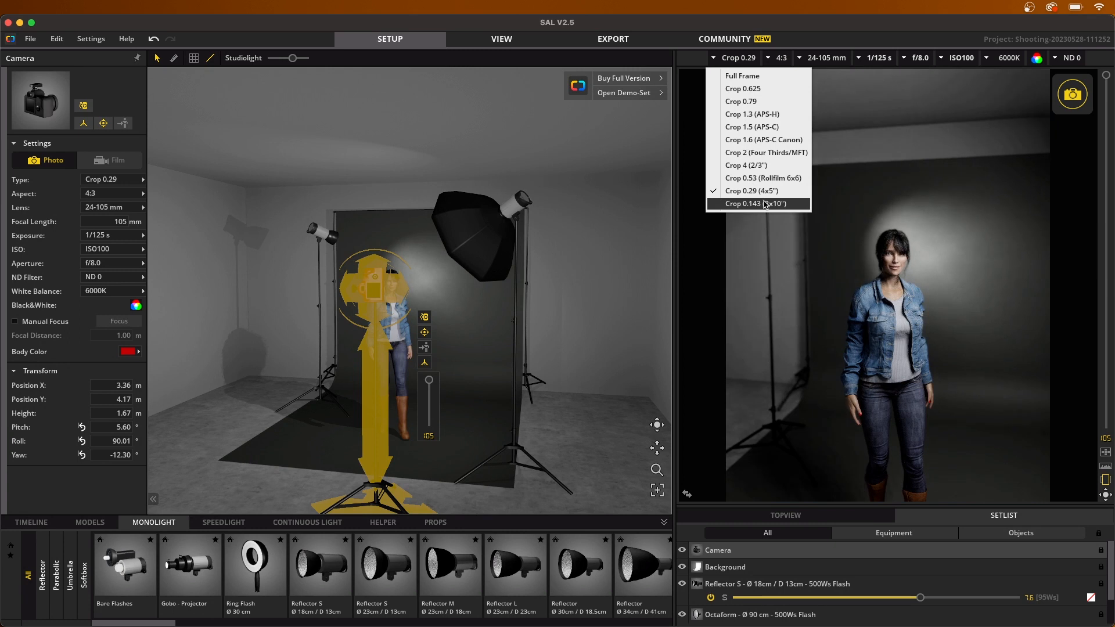
click(766, 203)
click(776, 76)
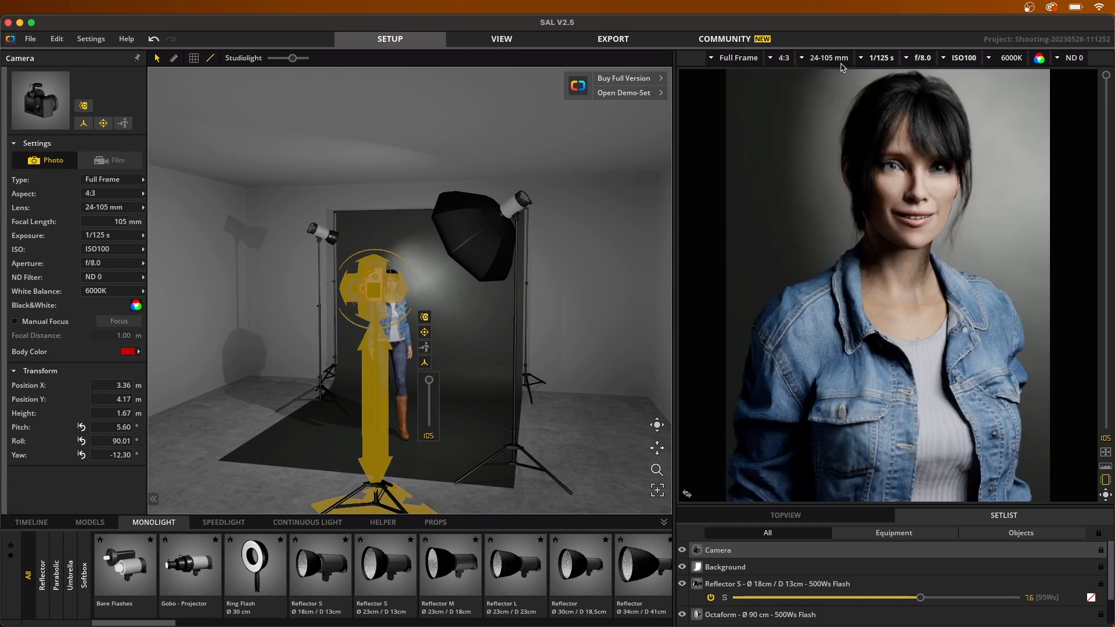
Step: Compare the fixed 100 mm, 50 mm and 24 mm camera lenses and settle on Fix 100 mm
click(807, 60)
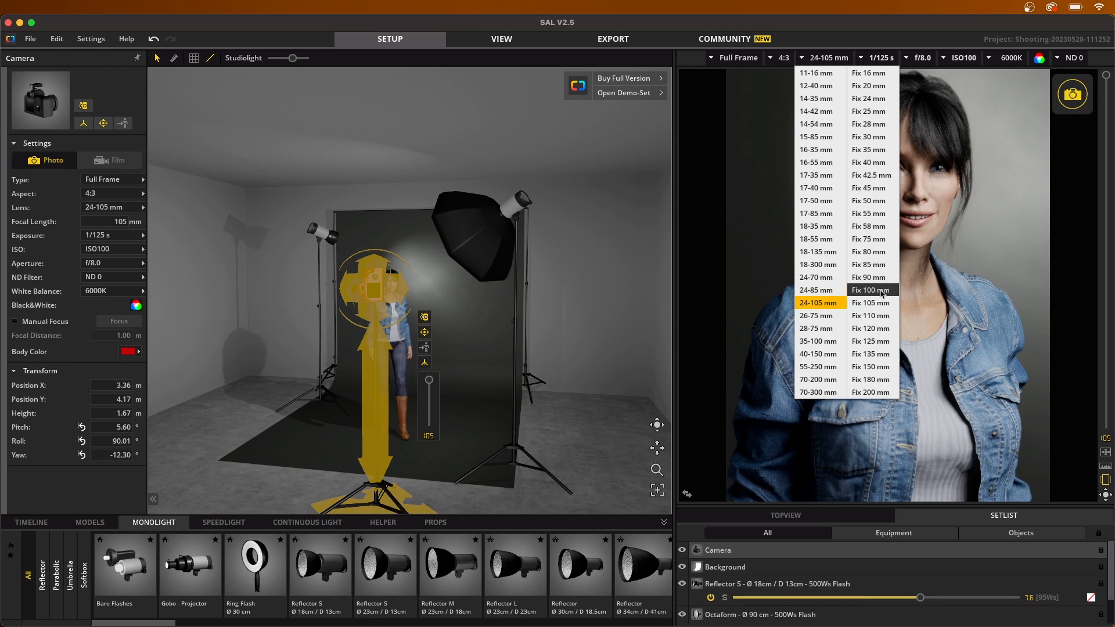
click(882, 292)
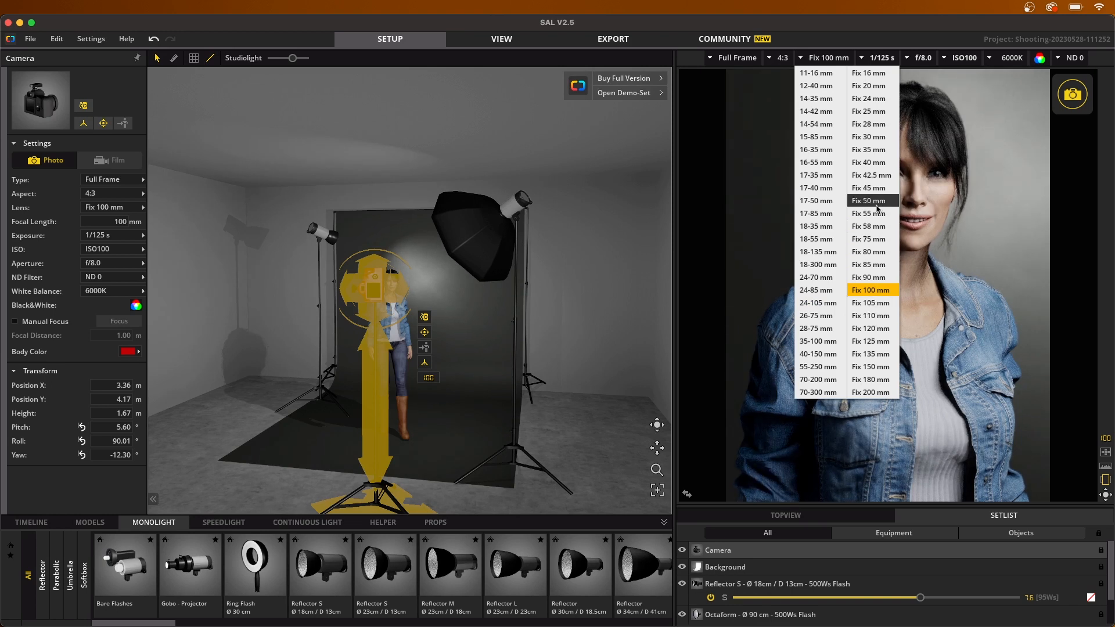
click(876, 203)
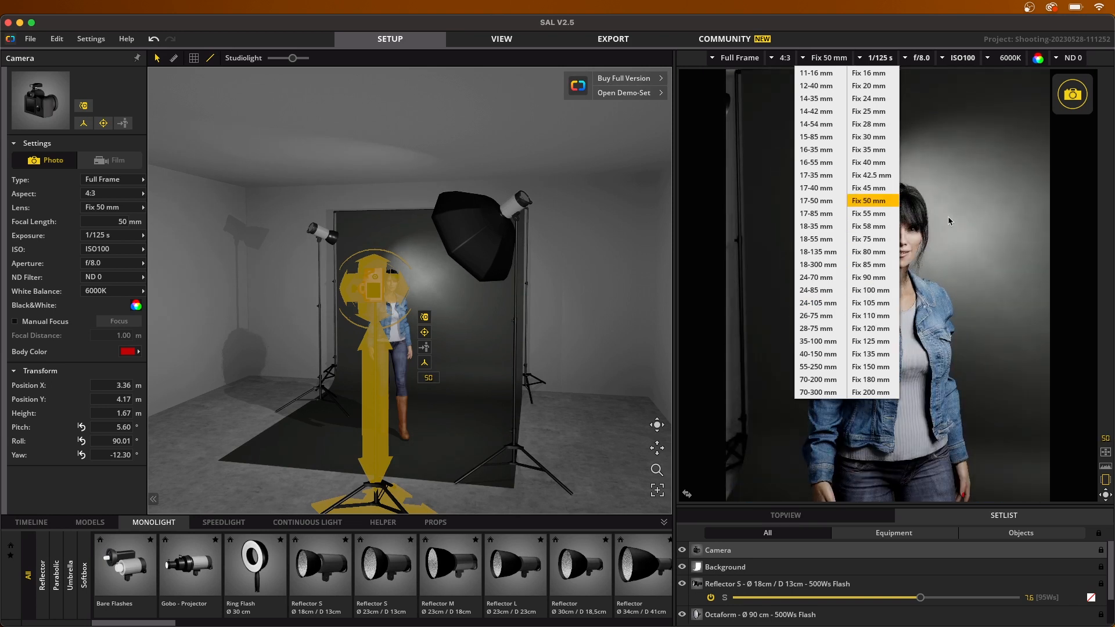
click(880, 98)
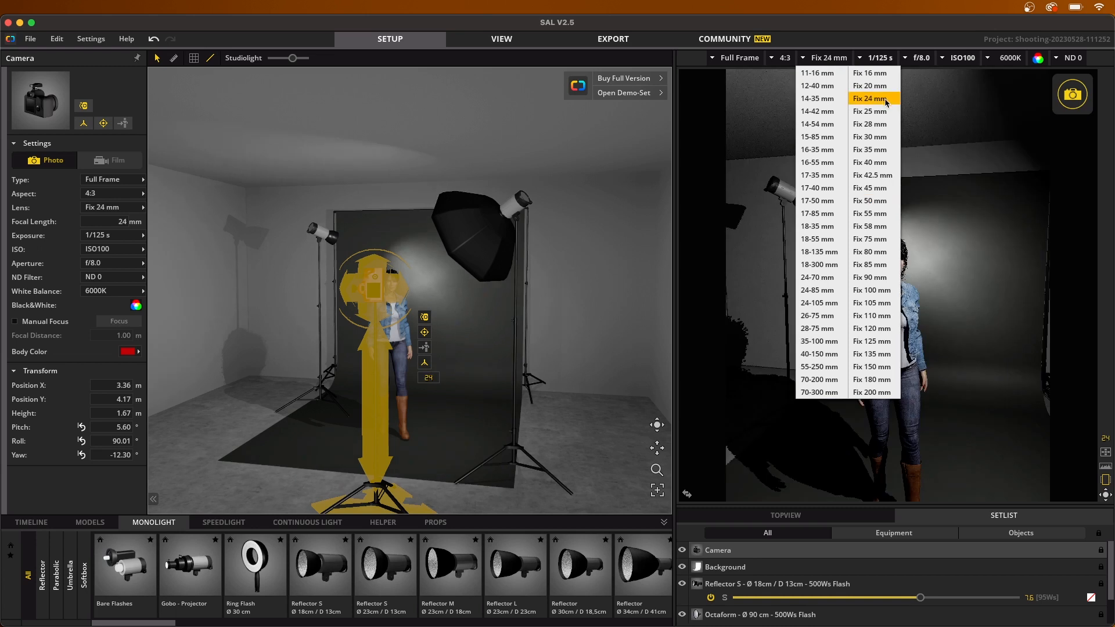
click(829, 58)
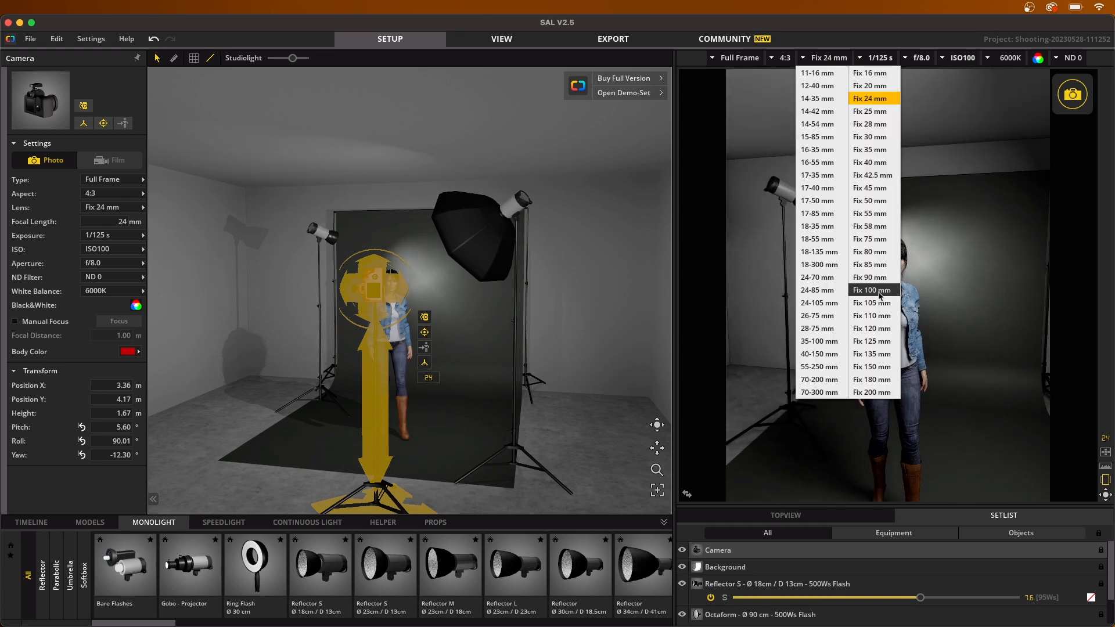
click(883, 290)
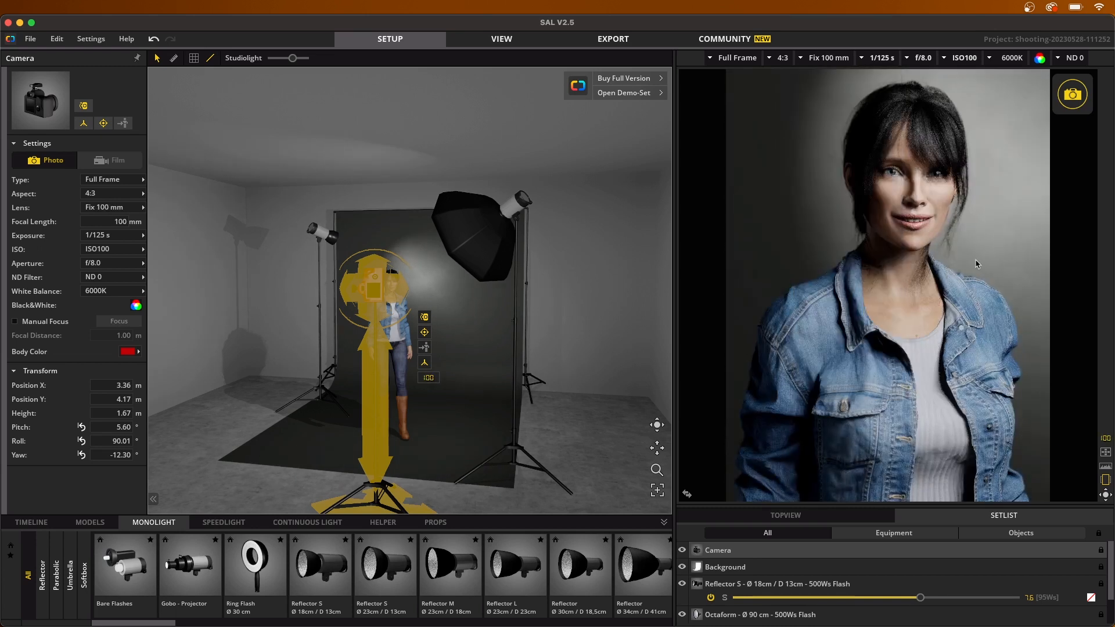
Step: Try camera exposure times of 1/50 s, 0,4 s and 1/400 s, and return to 1/125 s
click(863, 58)
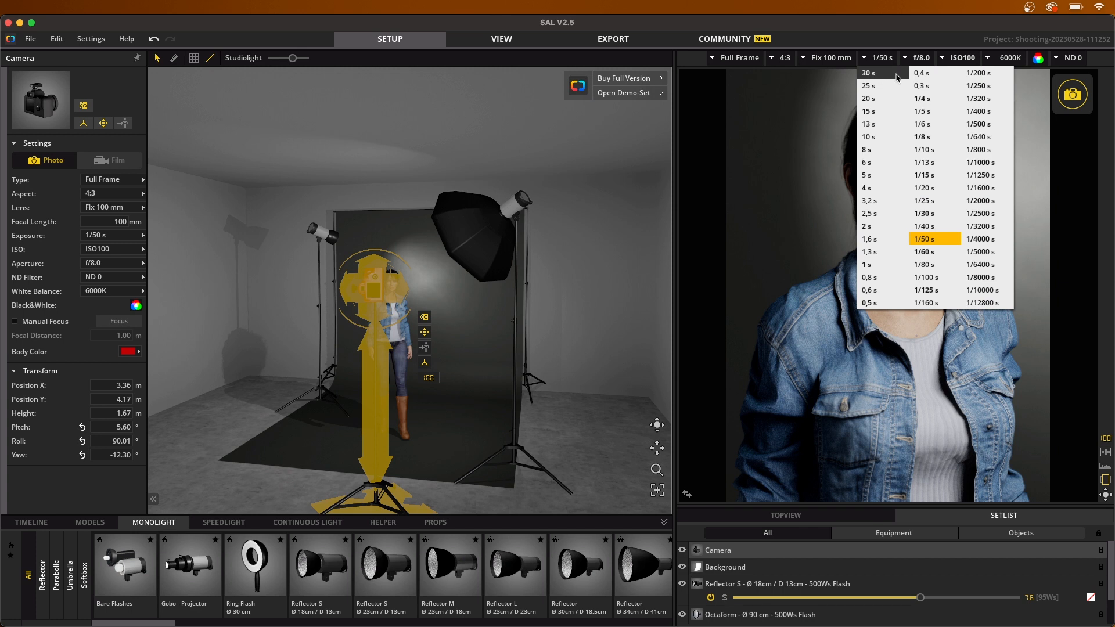
click(934, 75)
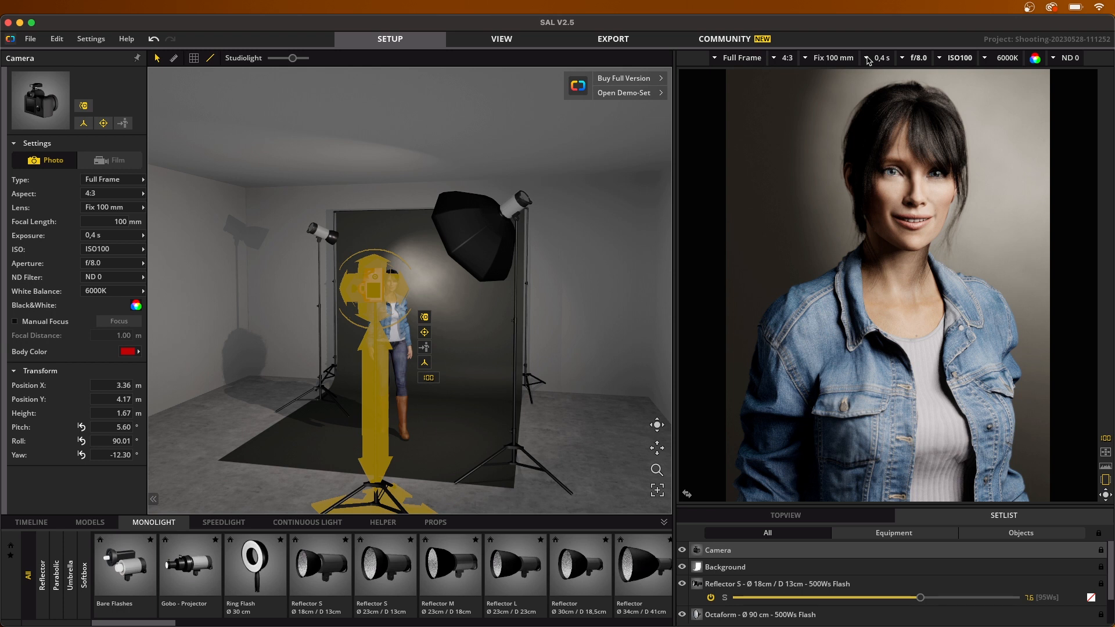
click(868, 61)
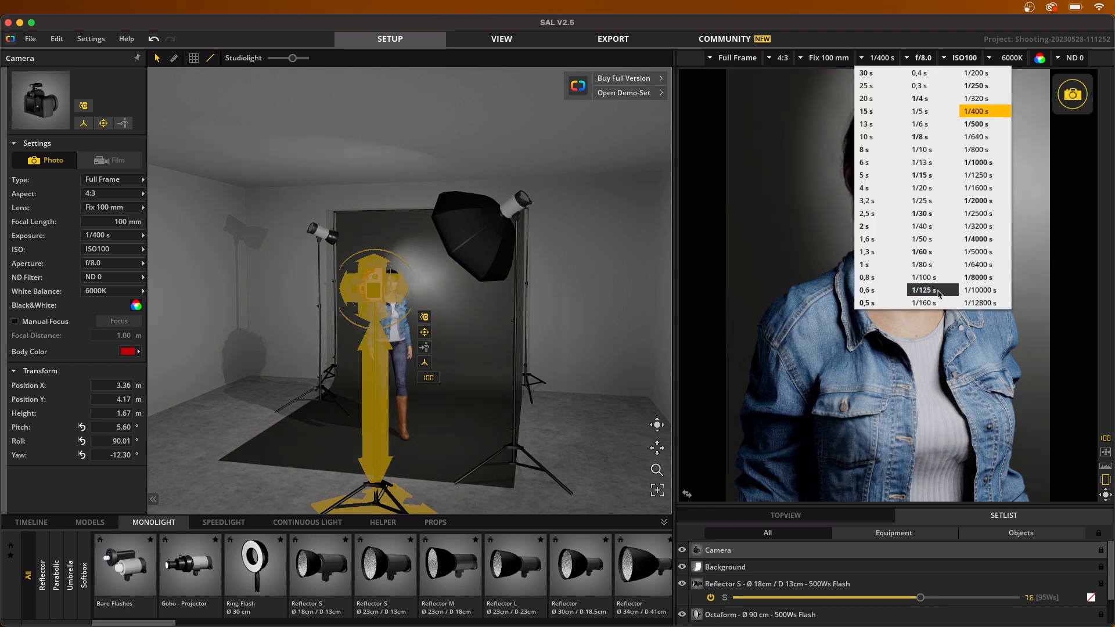
click(936, 292)
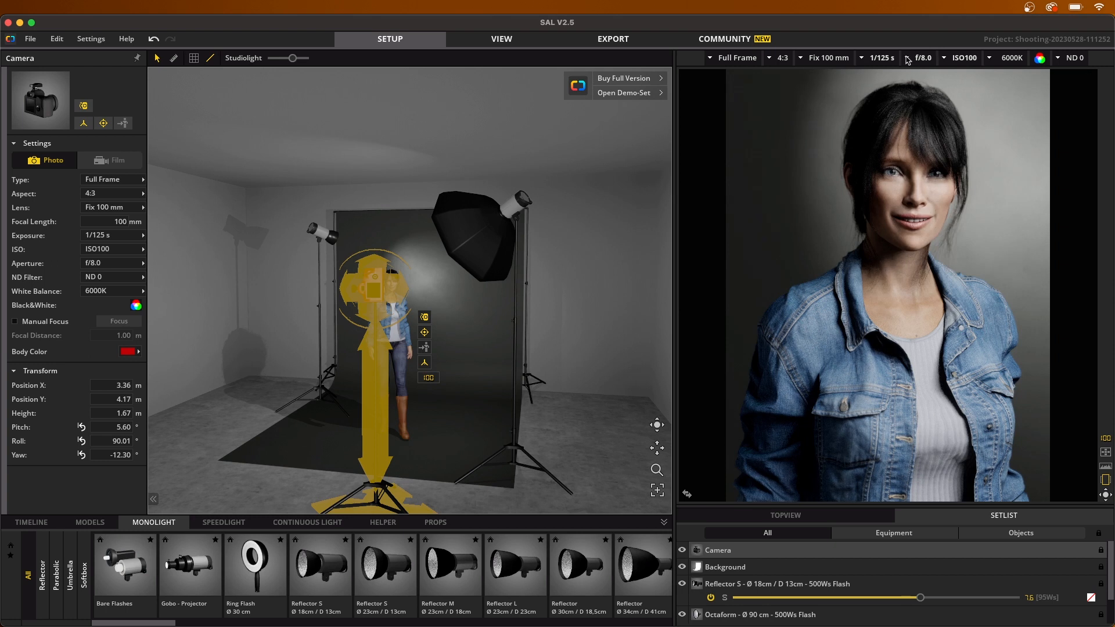
Step: Try a camera aperture of f/20, and set it to f/1.2
click(909, 60)
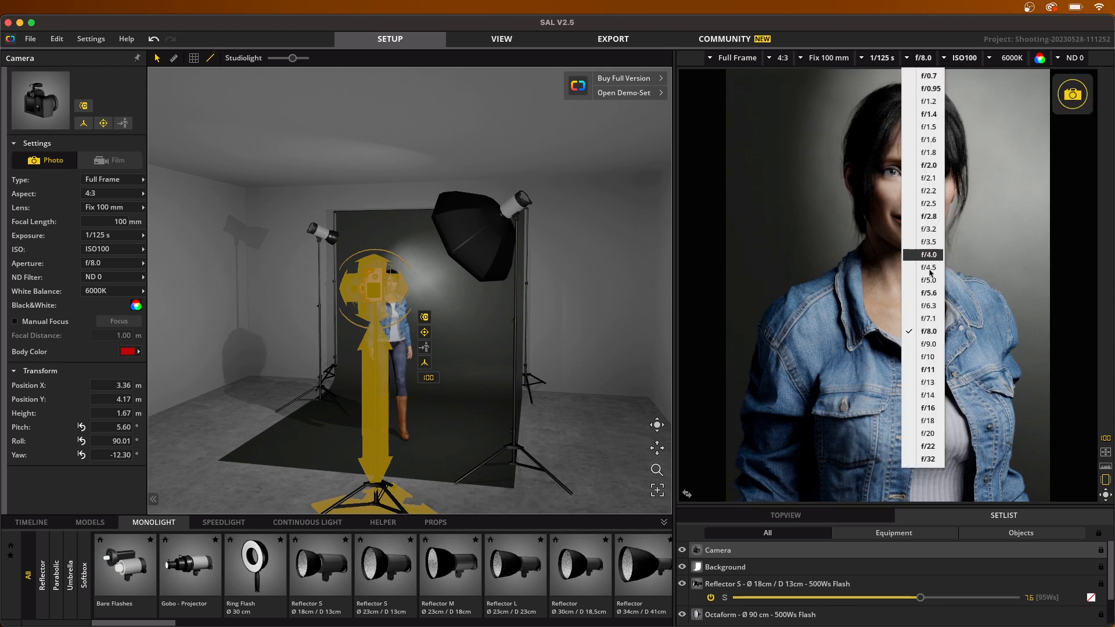
click(929, 434)
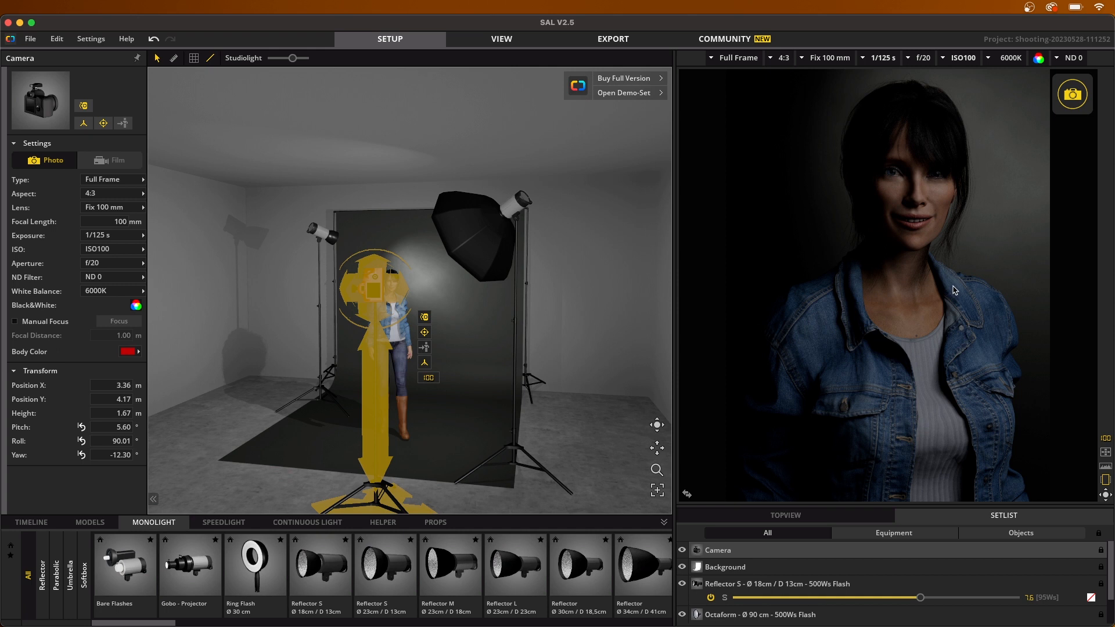
click(909, 59)
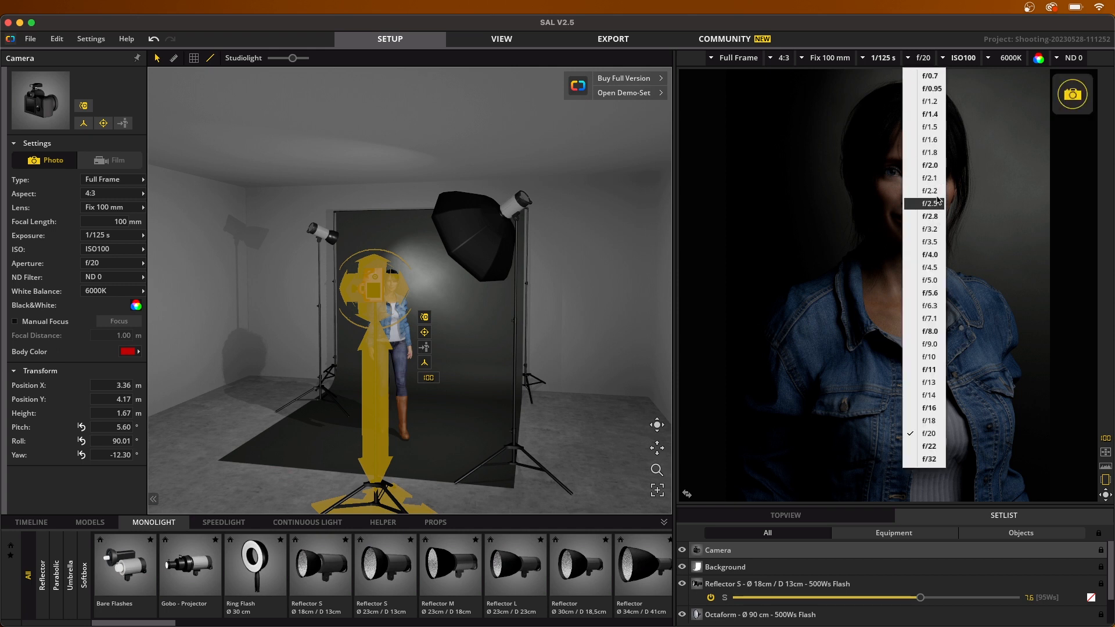
click(938, 103)
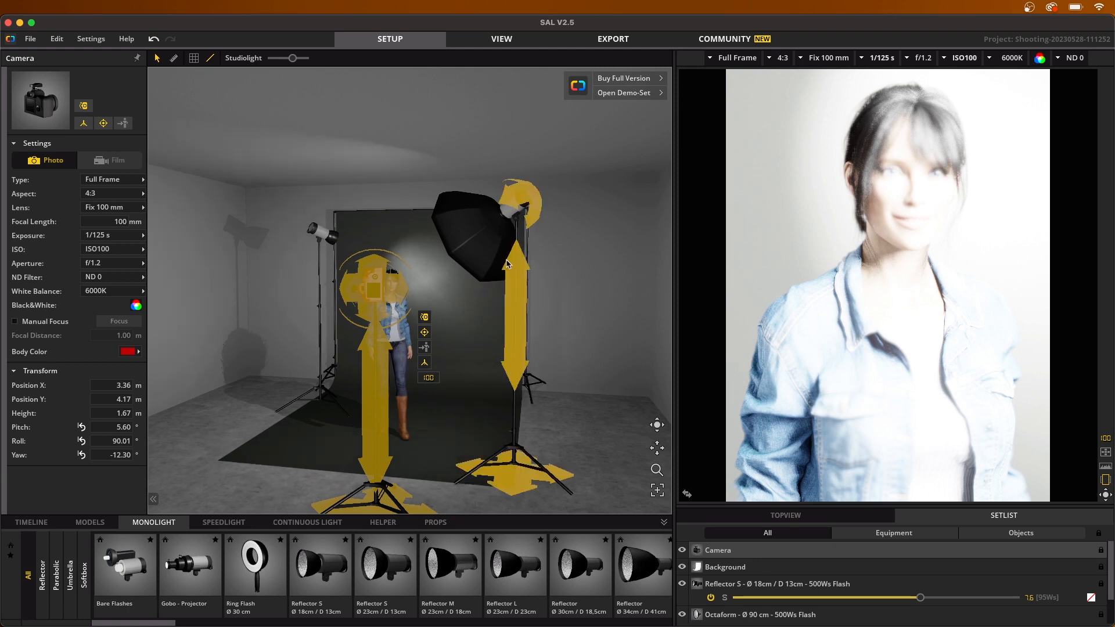
Step: Lower the octaform light's flash power to about 5.7
click(504, 268)
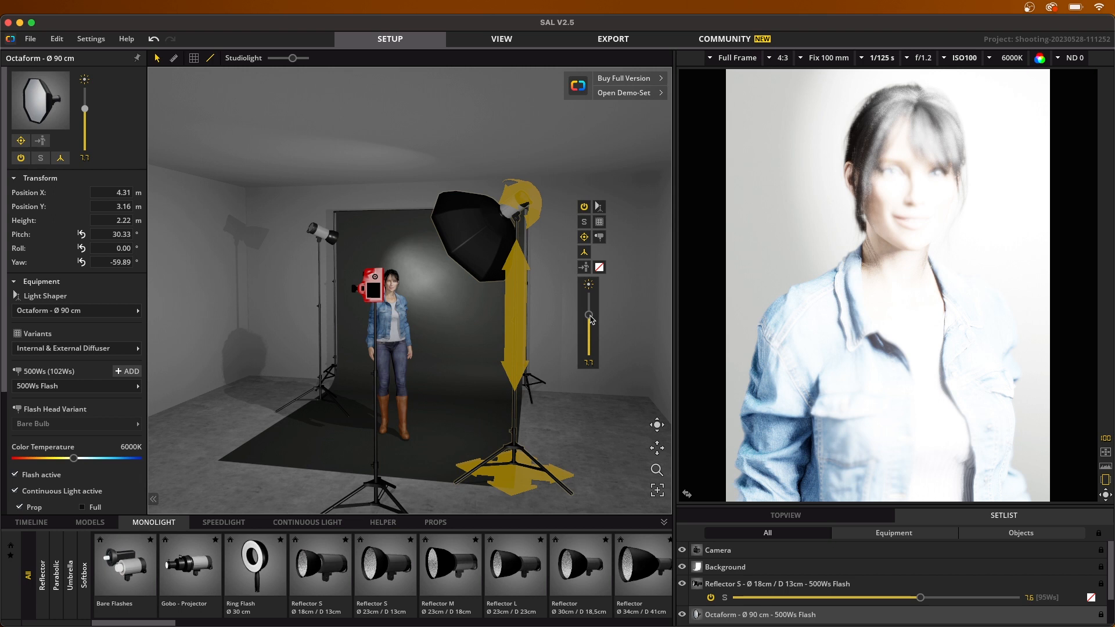
drag(589, 316, 589, 338)
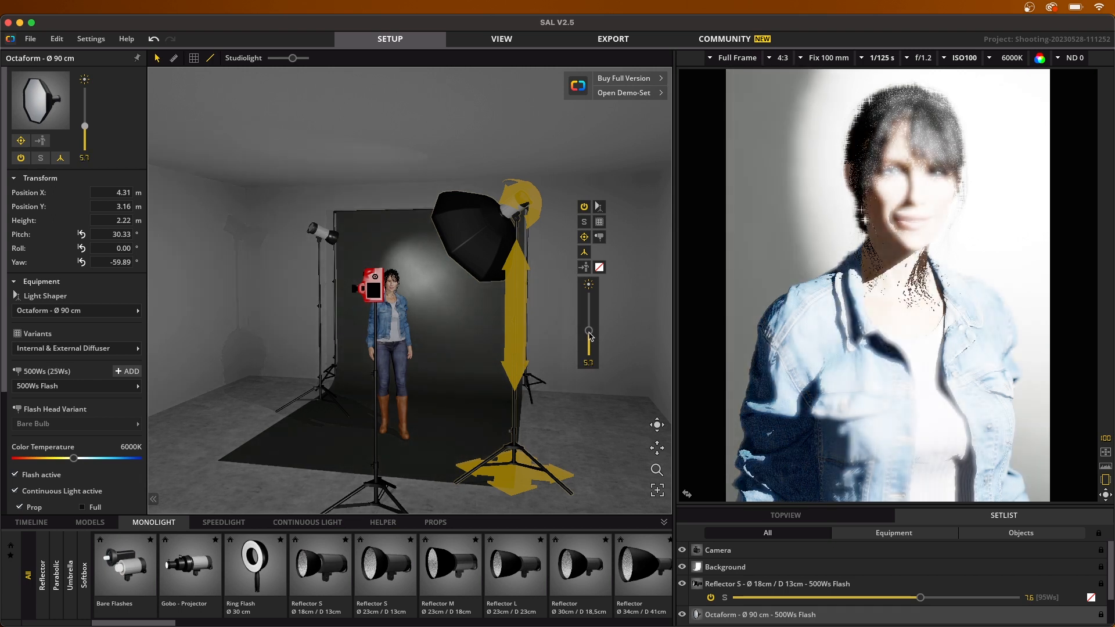
Step: Lower the octaform light's flash power to 3.0 and focus the camera on the model's eye using the focus points
drag(589, 339, 590, 354)
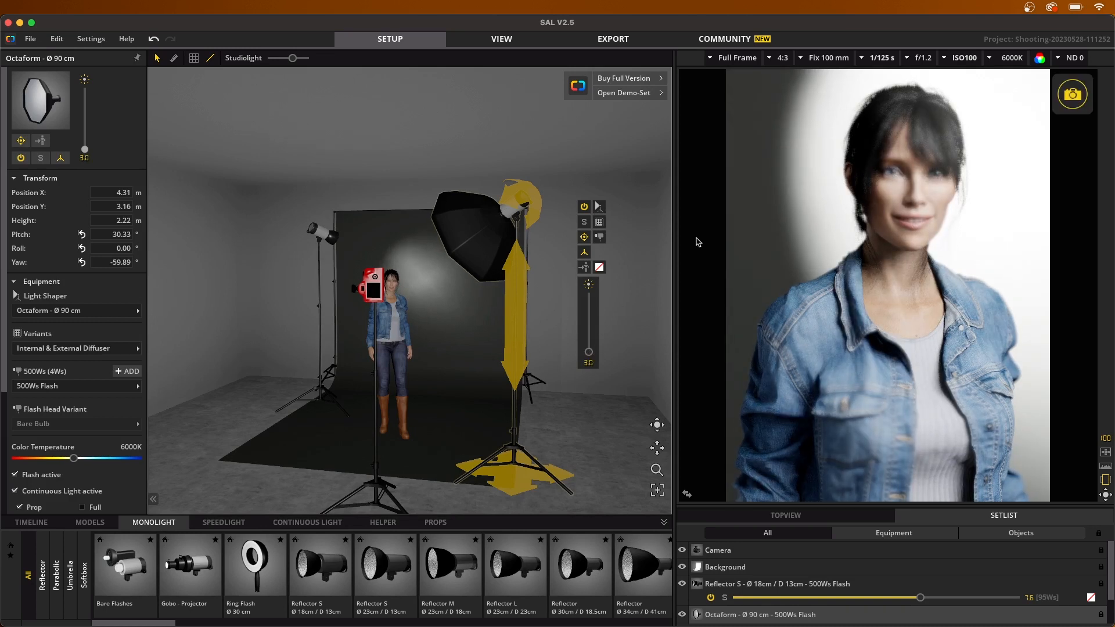
click(918, 187)
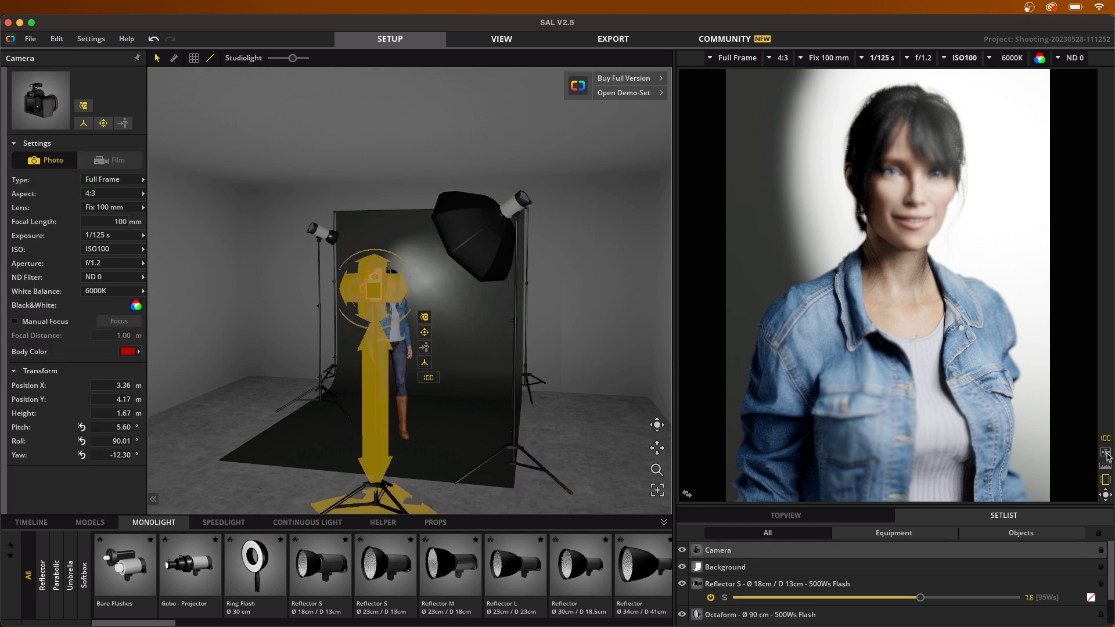
click(1107, 456)
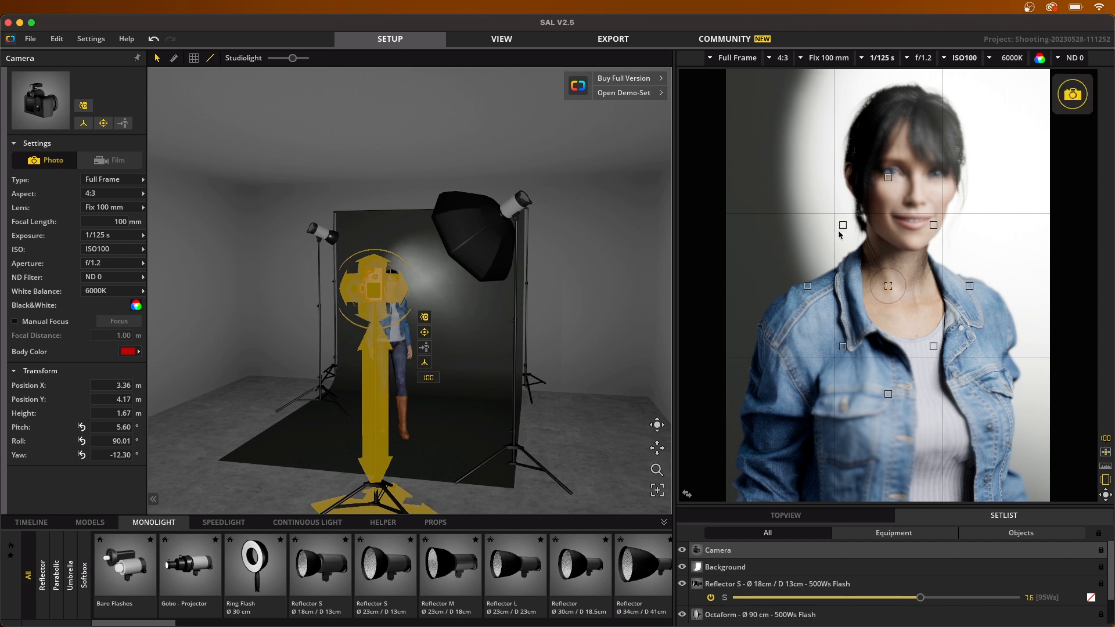
click(888, 177)
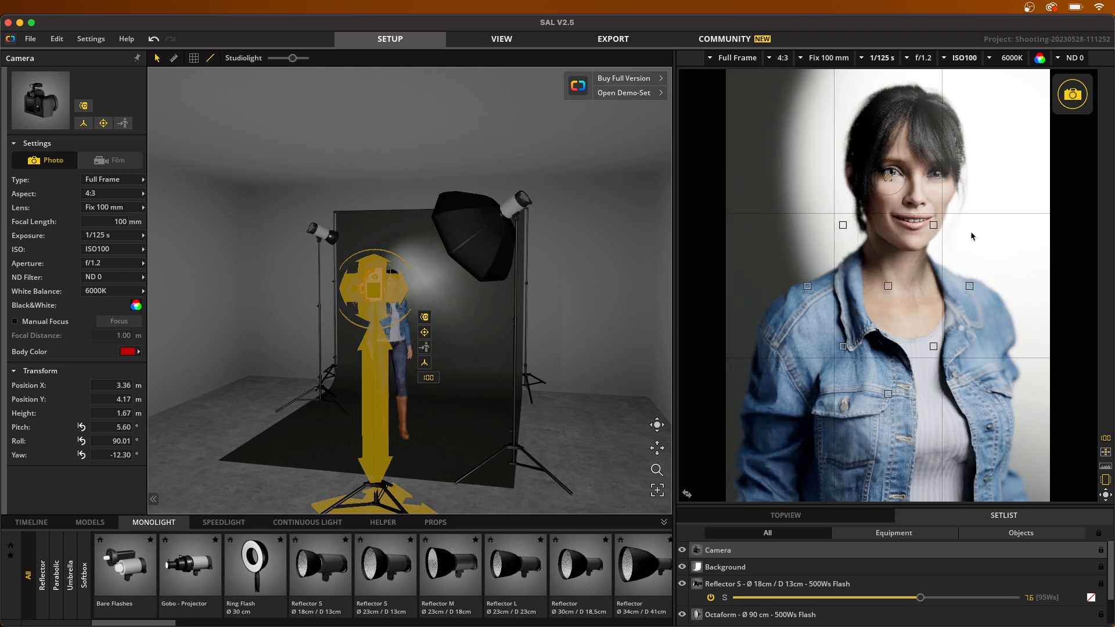
click(1107, 453)
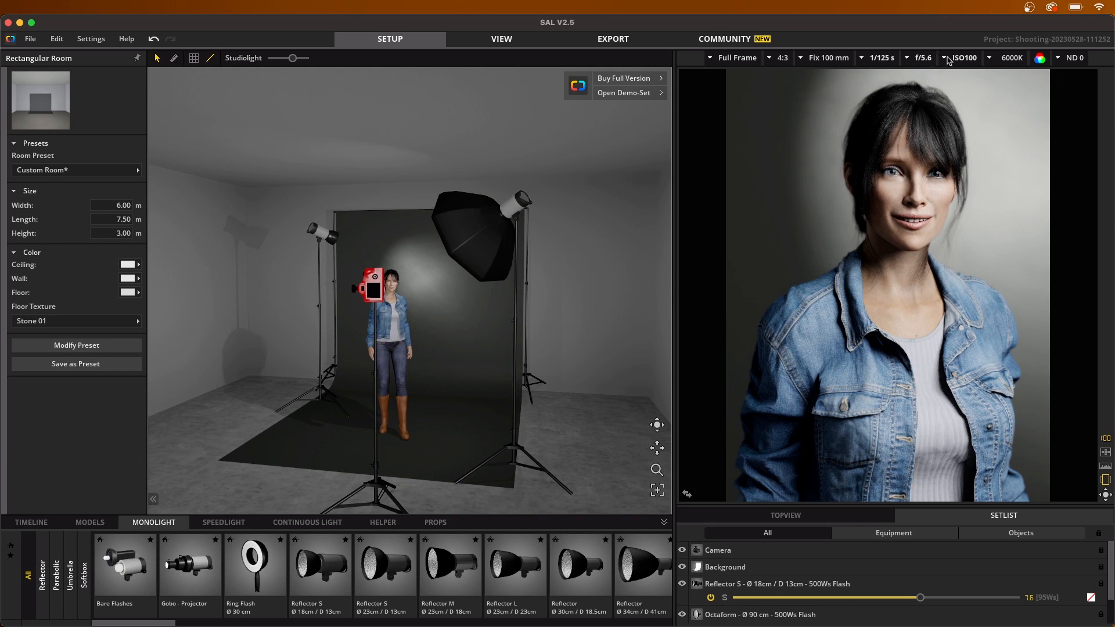
Step: Try a camera sensitivity of ISO1600, and set it to ISO125
click(947, 59)
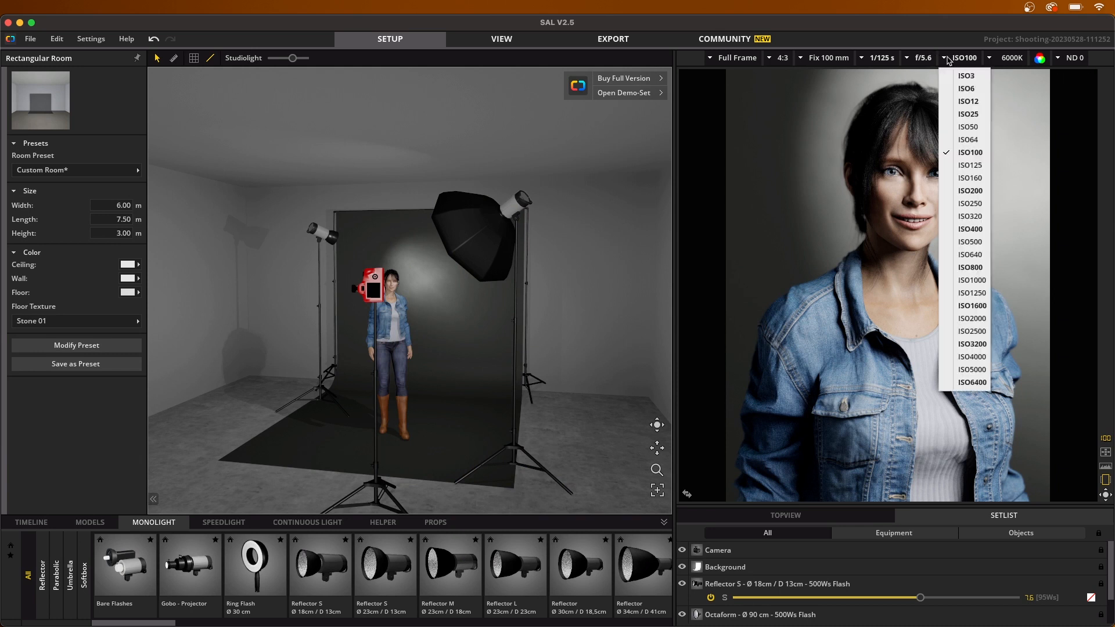
click(1003, 237)
click(958, 58)
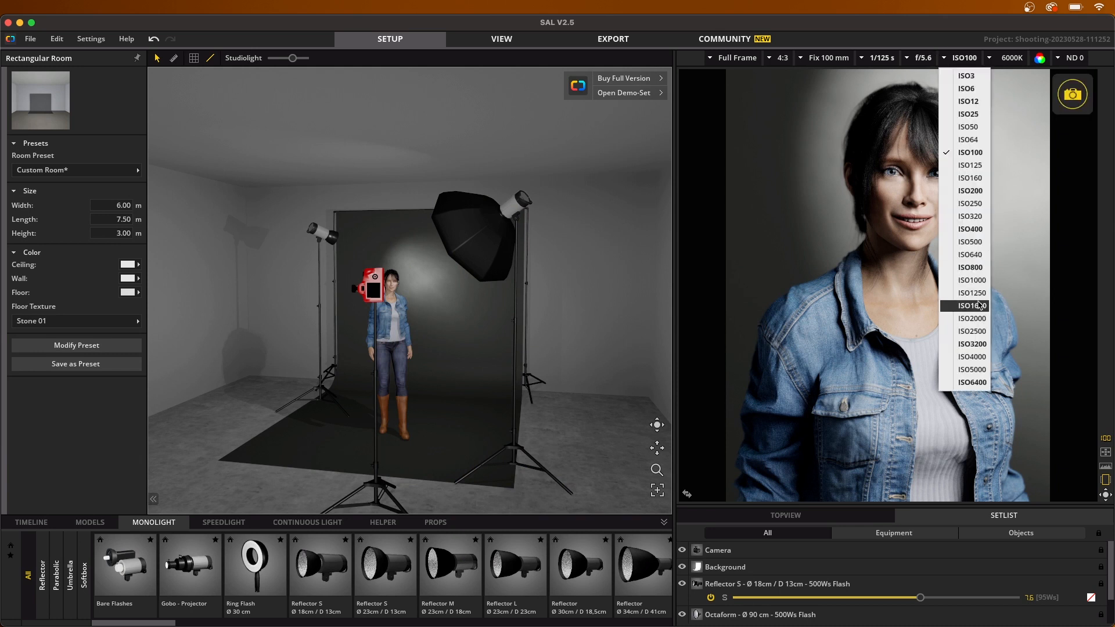
click(974, 306)
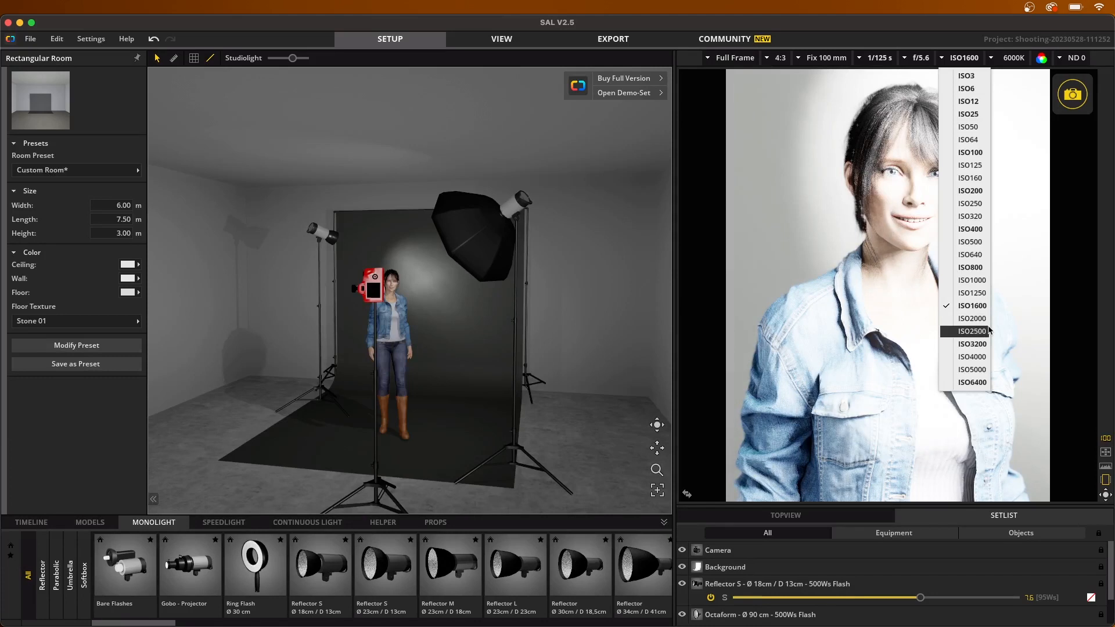
click(970, 165)
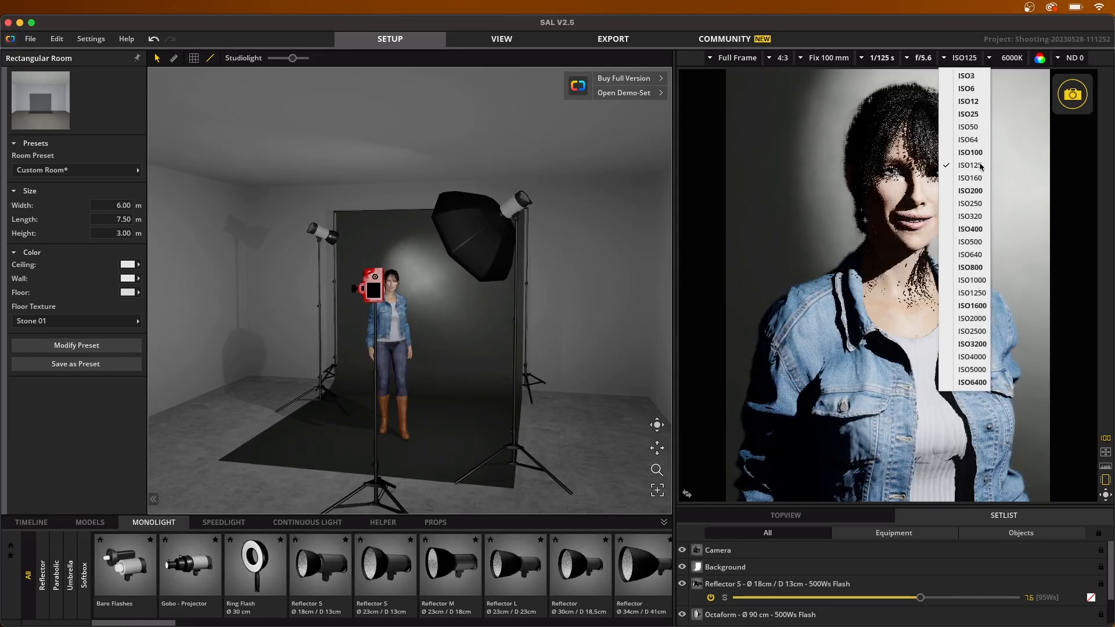
click(956, 48)
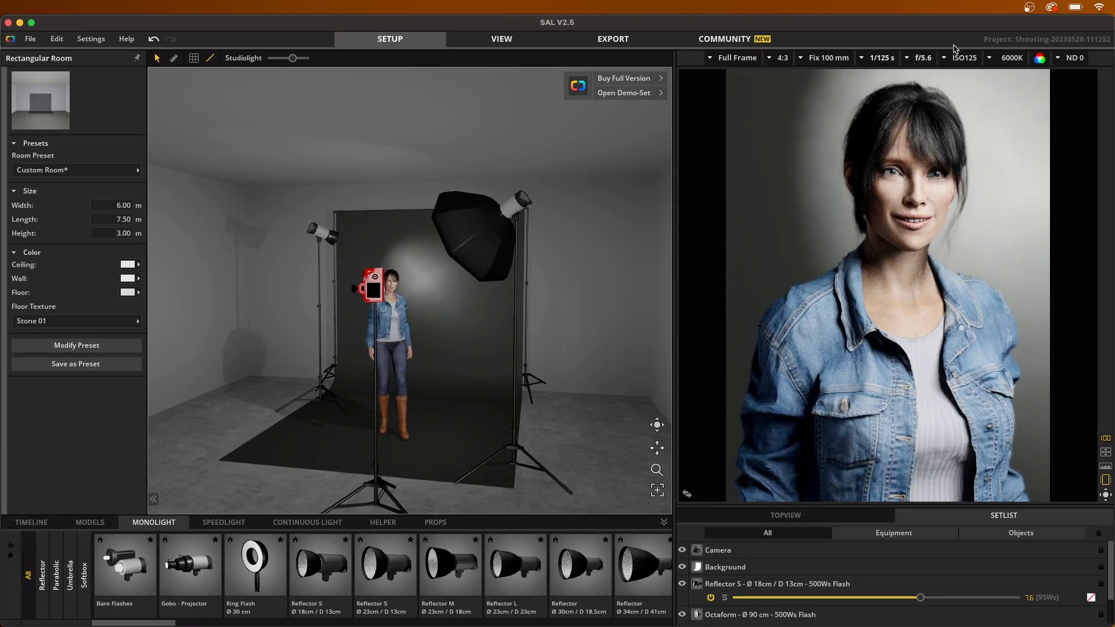
Step: Set the camera's white balance to 6600K, and try the ND 64/1.8 filter before returning to ND 0
click(990, 60)
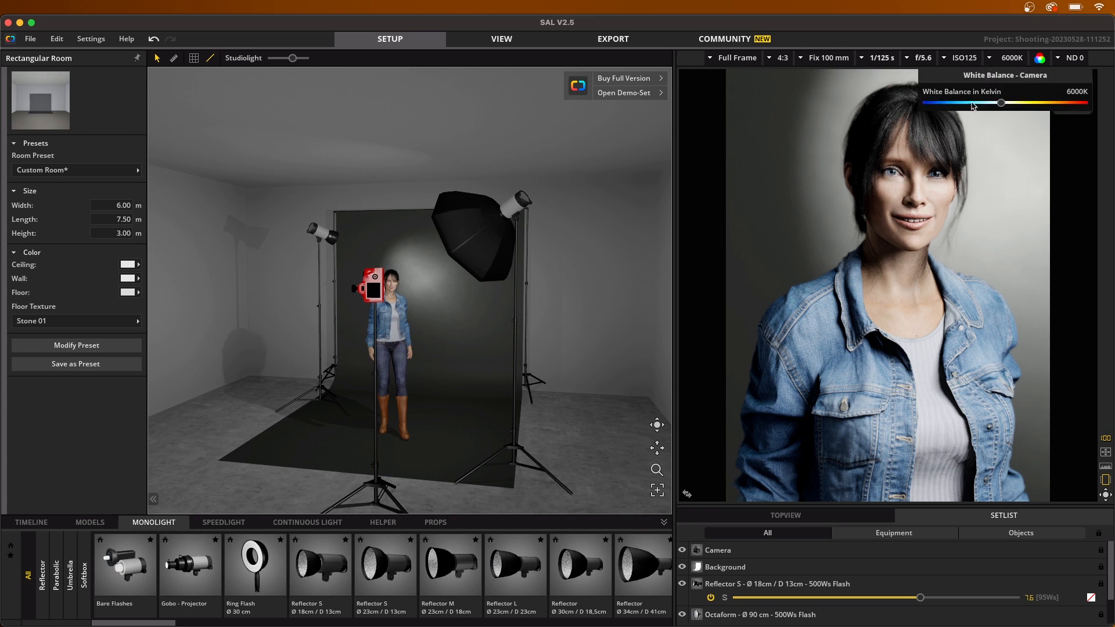
mouse_move(1002, 104)
mouse_down()
mouse_move(962, 105)
mouse_move(1061, 104)
mouse_move(1015, 105)
mouse_up()
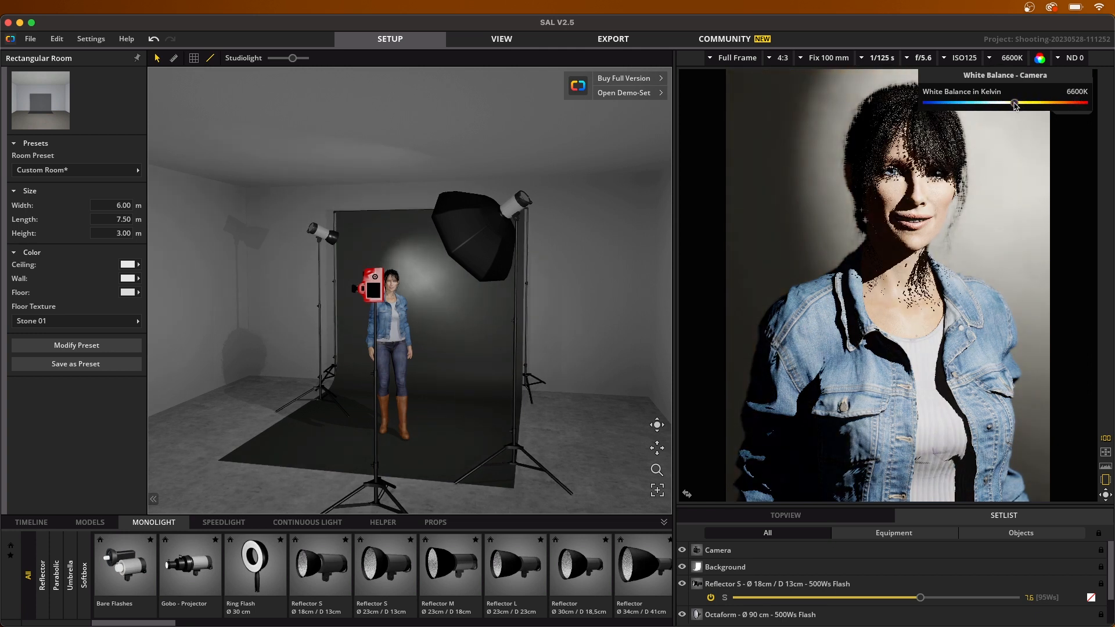
click(1059, 58)
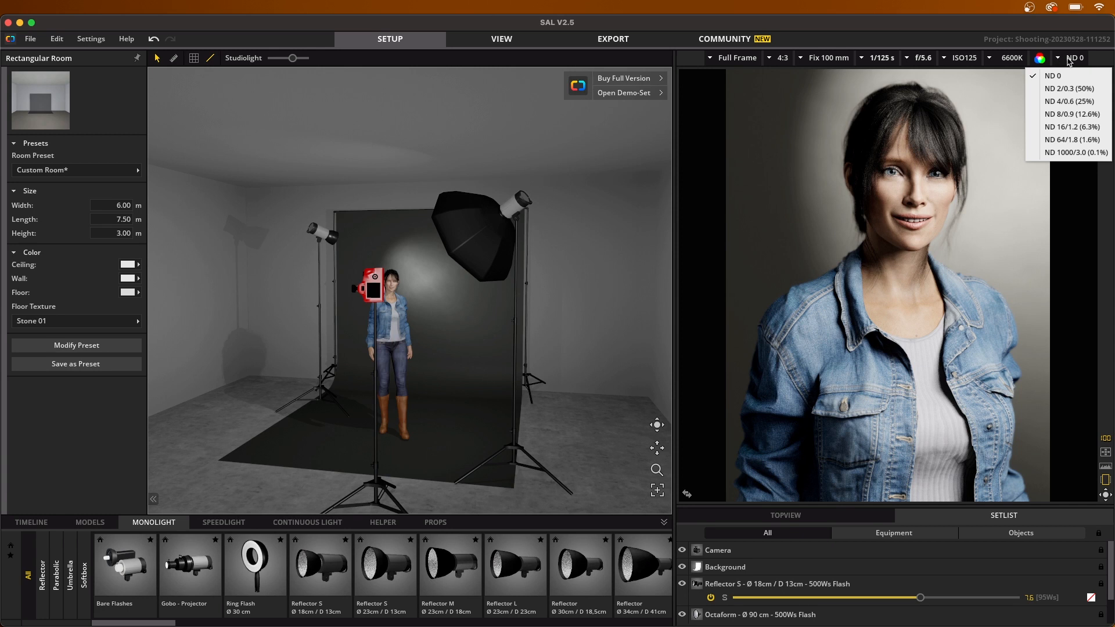
click(1076, 140)
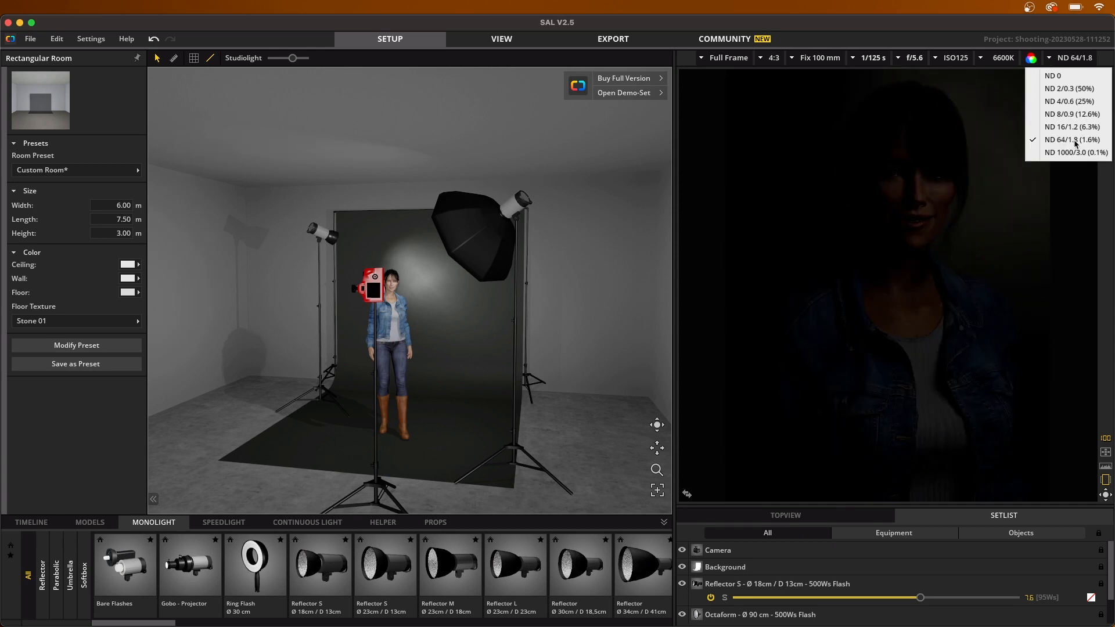
click(1080, 77)
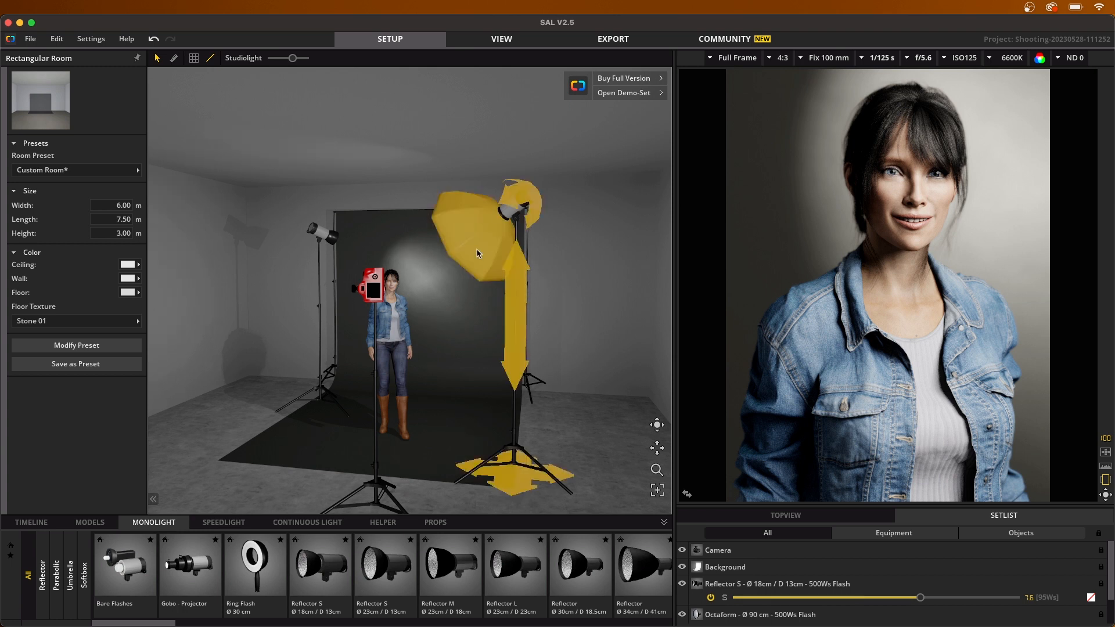
Step: Reposition the octaform light and lower the camera to a height of about 1.58 m
drag(519, 353, 517, 471)
drag(514, 306, 557, 195)
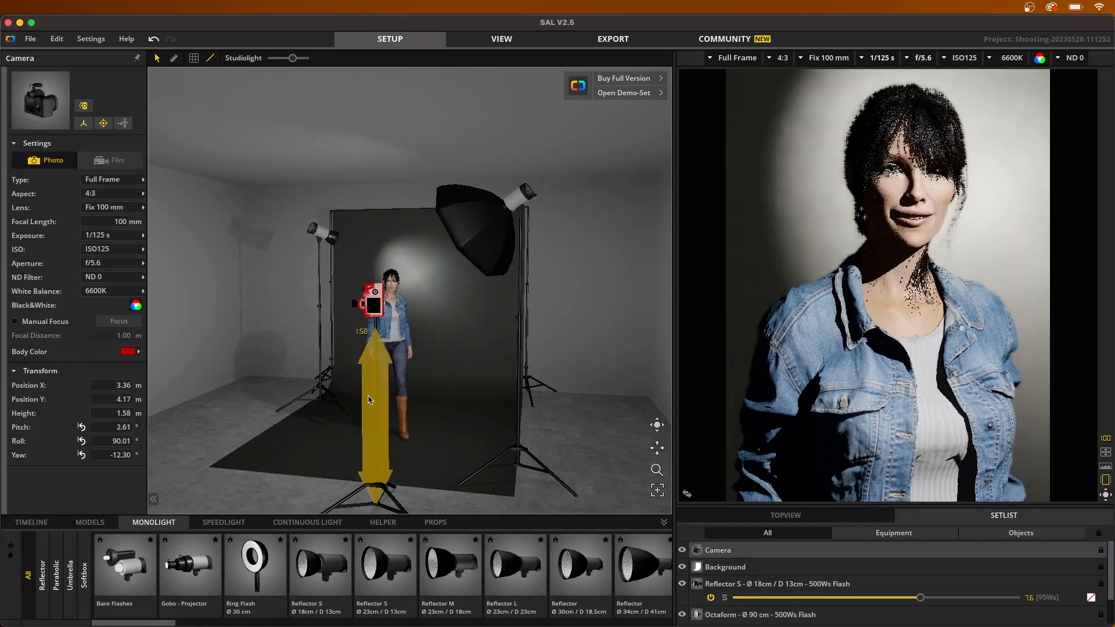
drag(371, 399, 370, 400)
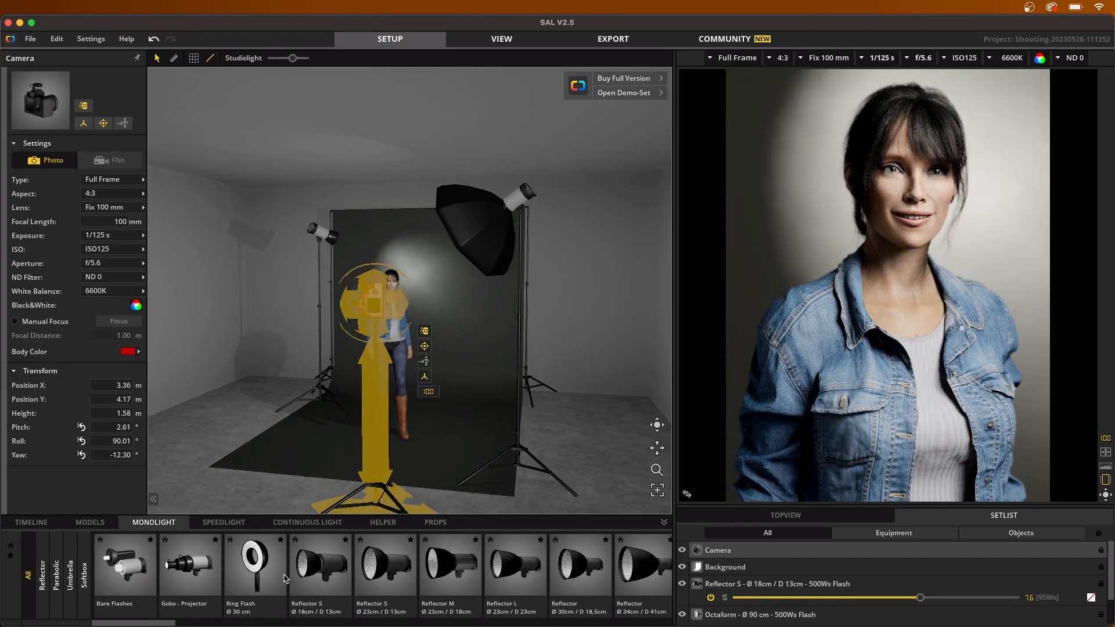
Step: Look through the available monolight reflectors, speedlights and continuous lights
click(558, 574)
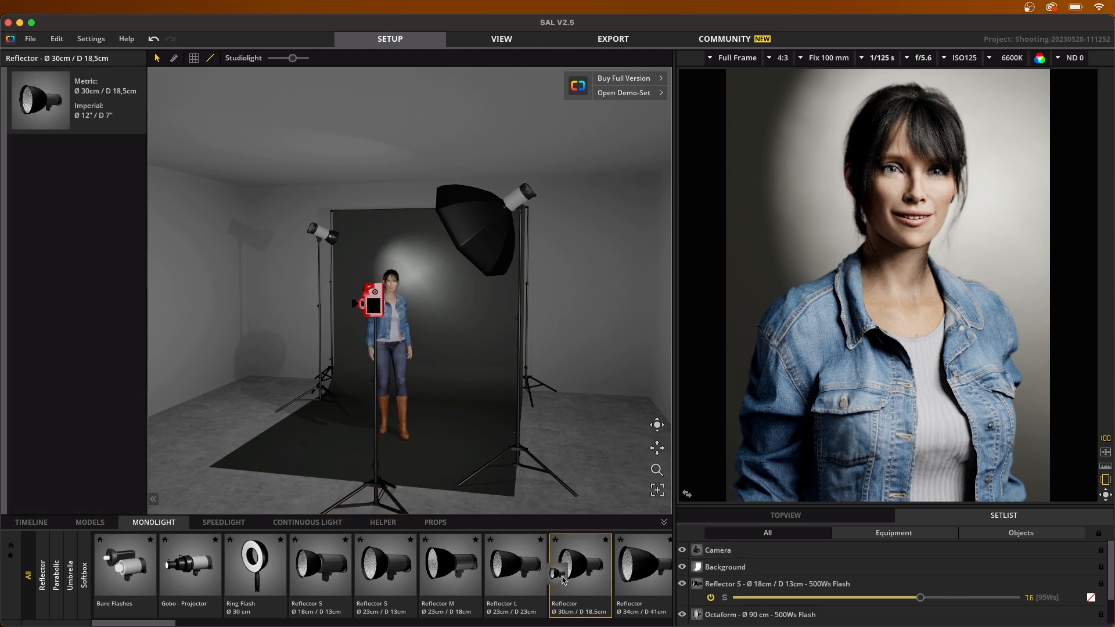
click(225, 525)
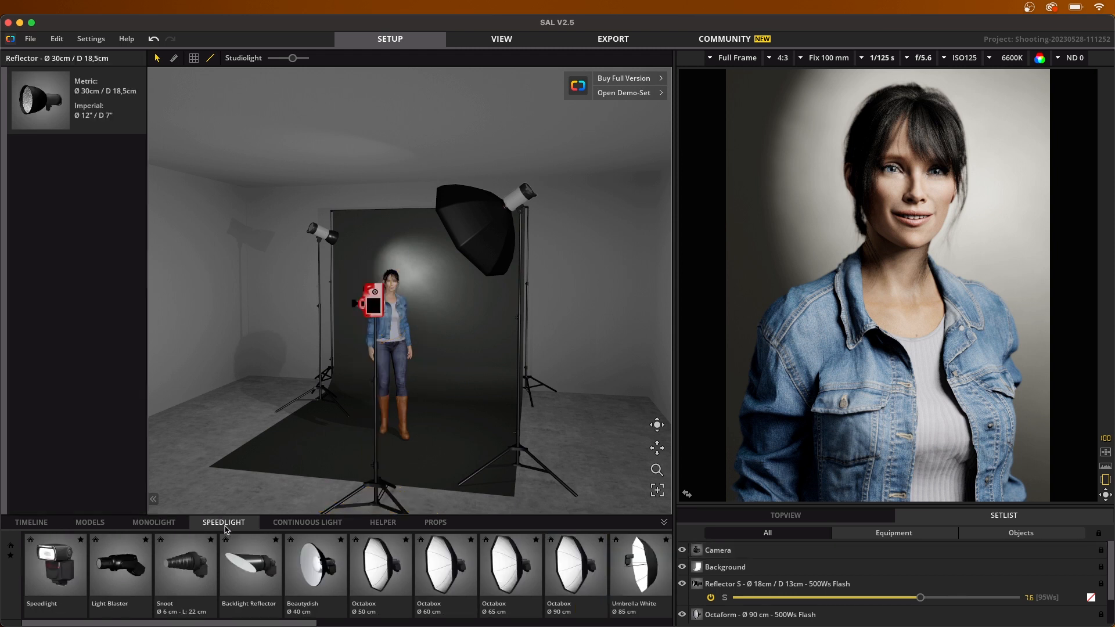
click(316, 524)
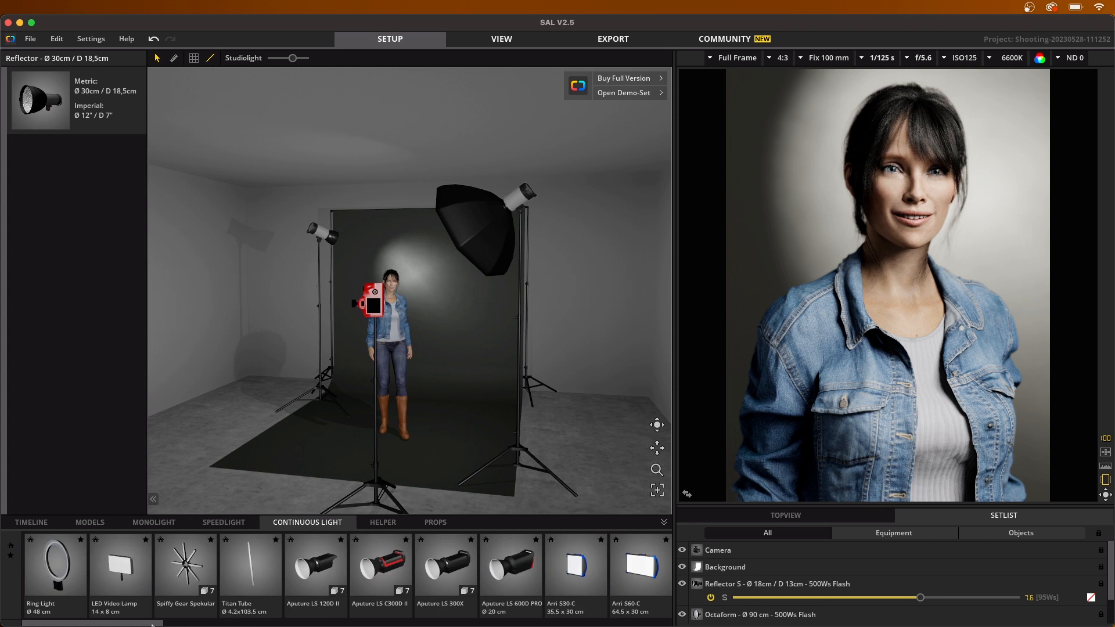
drag(152, 625, 652, 622)
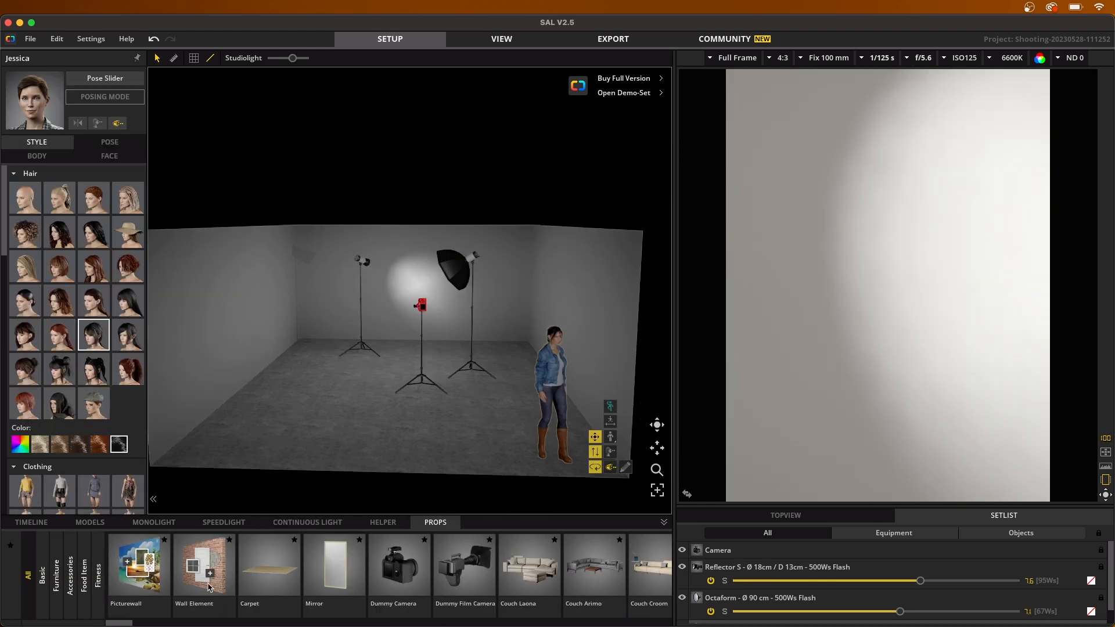
Step: Place a Wall Element prop against the room's back wall and give it the Wall Basic 01 template
drag(210, 579, 390, 297)
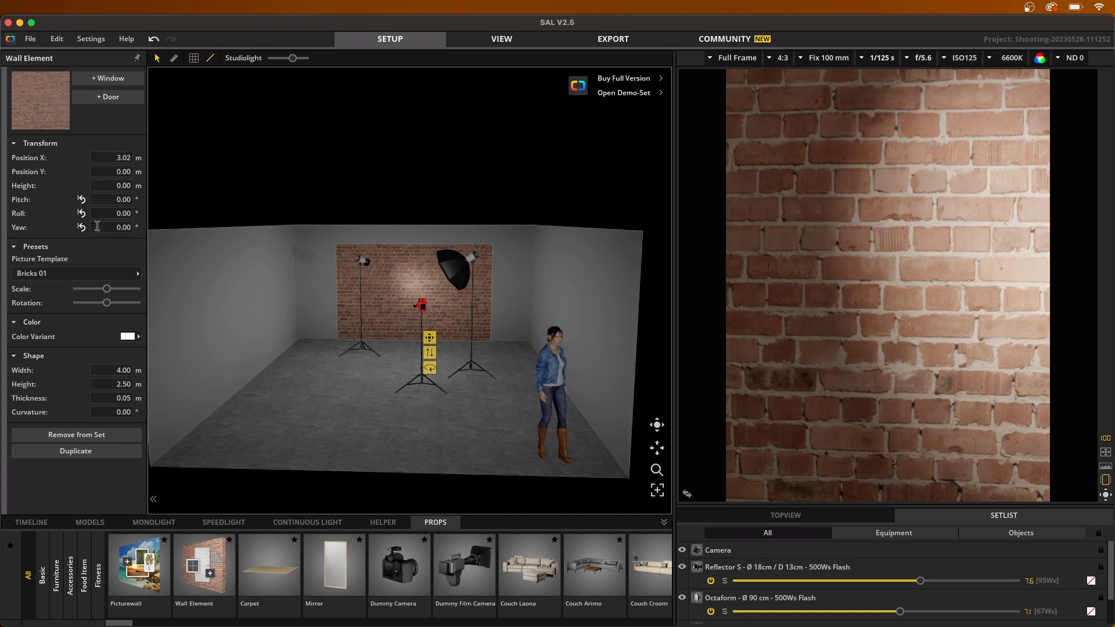
click(60, 274)
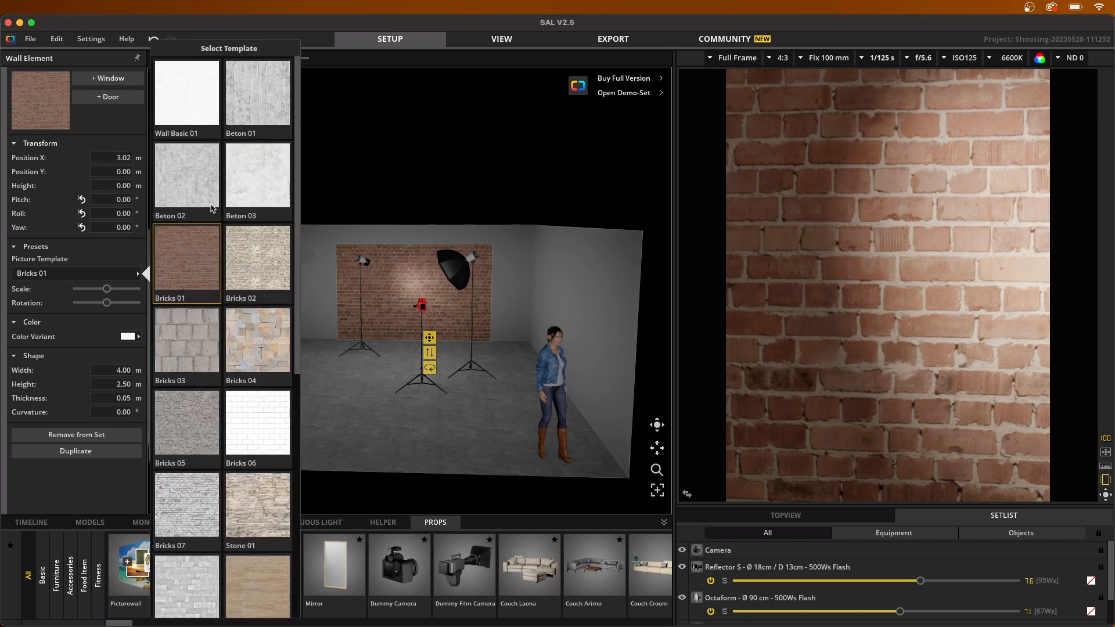
click(192, 94)
Step: Shift the wall element to about X 2.83 m and tilt it to a pitch of about 0.44° and a roll of about -0.55°
click(418, 281)
drag(418, 277, 396, 280)
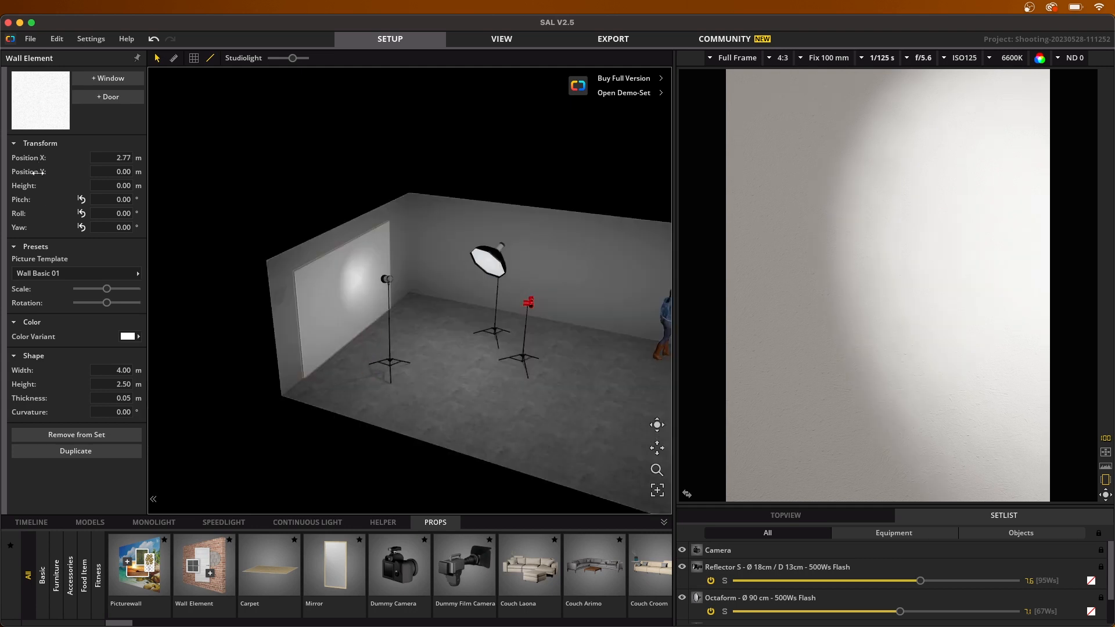
mouse_move(33, 172)
mouse_down()
mouse_move(184, 177)
mouse_move(67, 181)
mouse_move(31, 168)
mouse_move(232, 150)
mouse_move(92, 151)
mouse_move(45, 188)
mouse_move(246, 178)
mouse_move(18, 185)
mouse_up()
drag(27, 198, 52, 213)
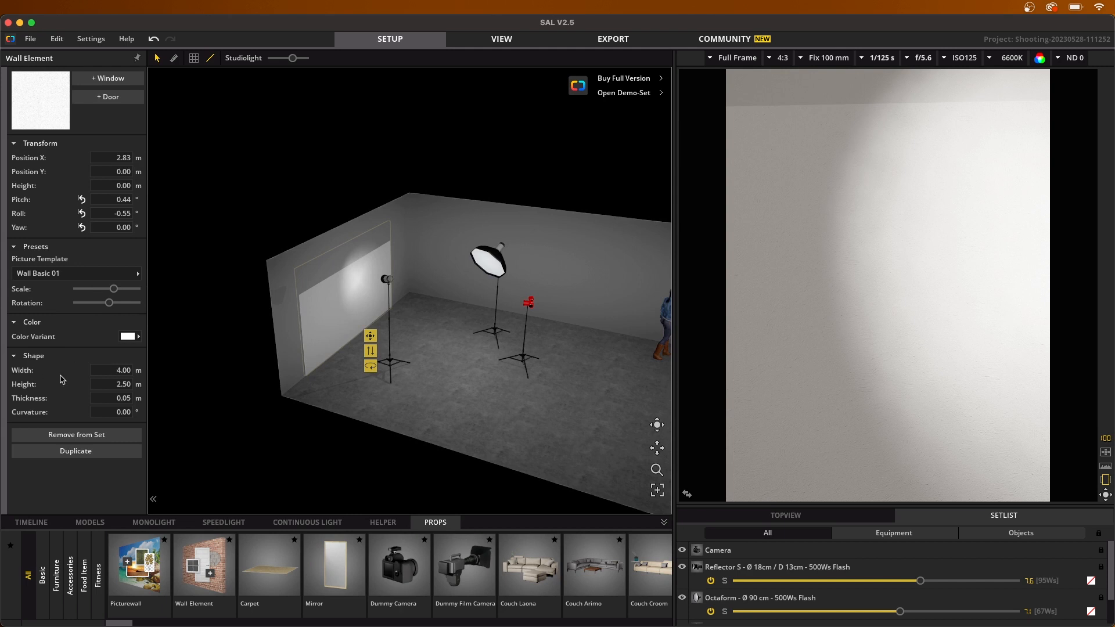
Step: Resize the wall element to about 5.83 m wide and 3.09 m high, and move it to about X 2.87 m, Y 0.14 m
drag(67, 373, 155, 383)
drag(18, 370, 138, 372)
drag(66, 374, 51, 401)
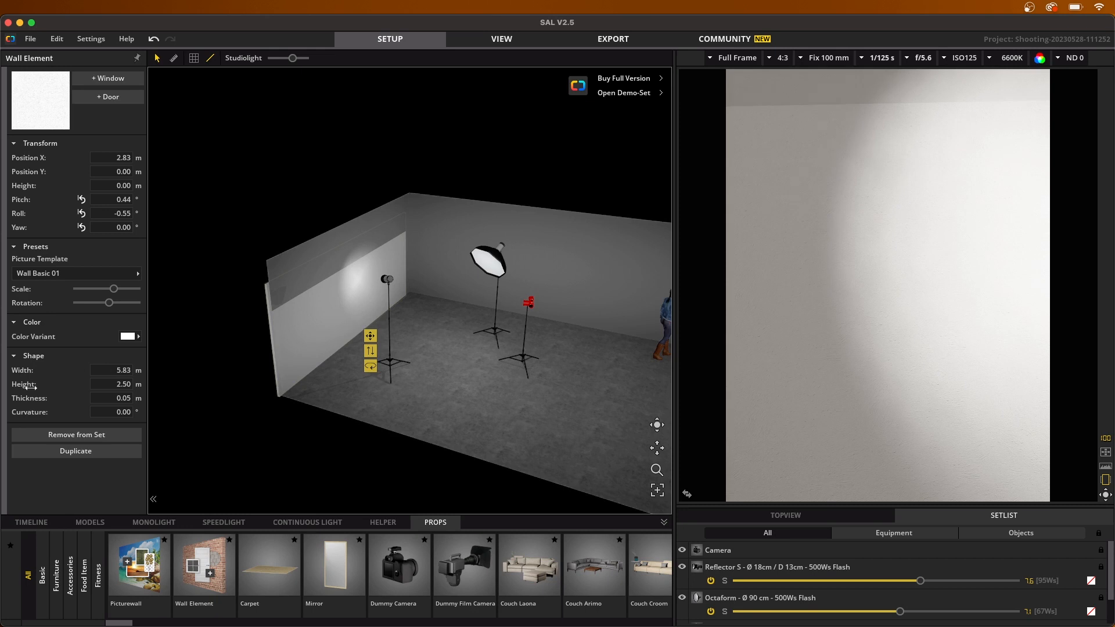
drag(366, 384, 468, 381)
drag(36, 384, 132, 380)
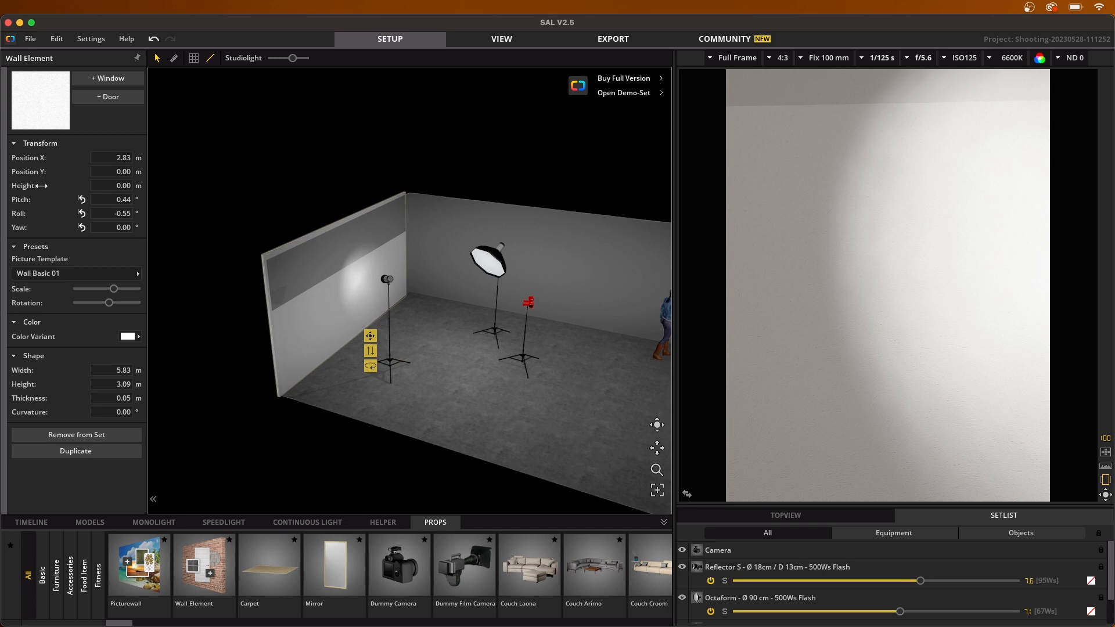
drag(47, 158, 90, 171)
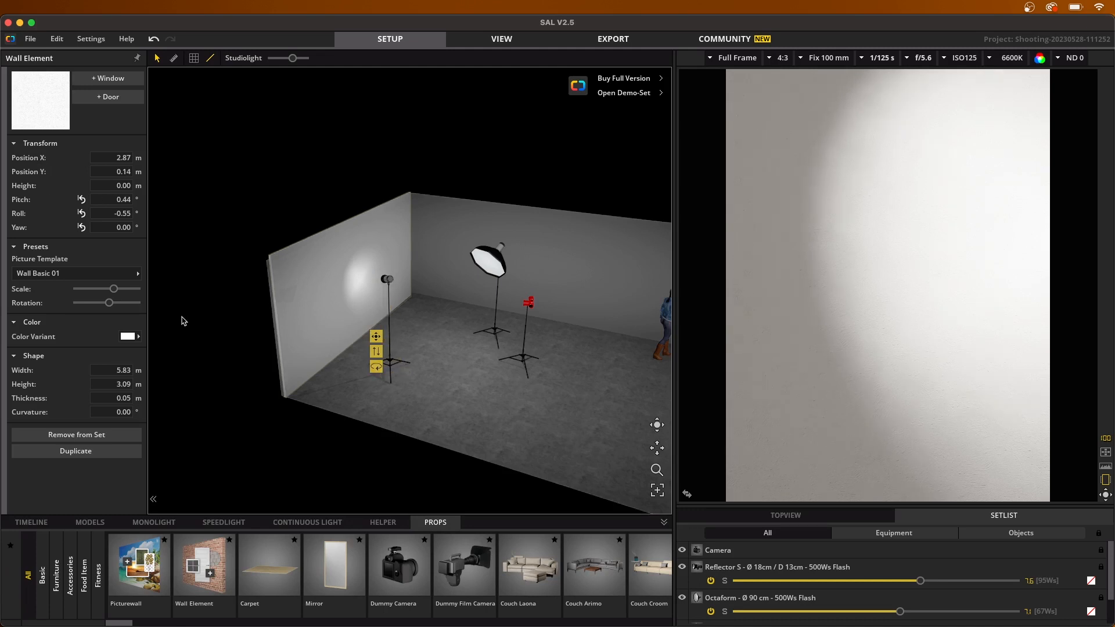
Step: Add a window to the wall element, comparing several window styles, and add a door with the default style
click(108, 80)
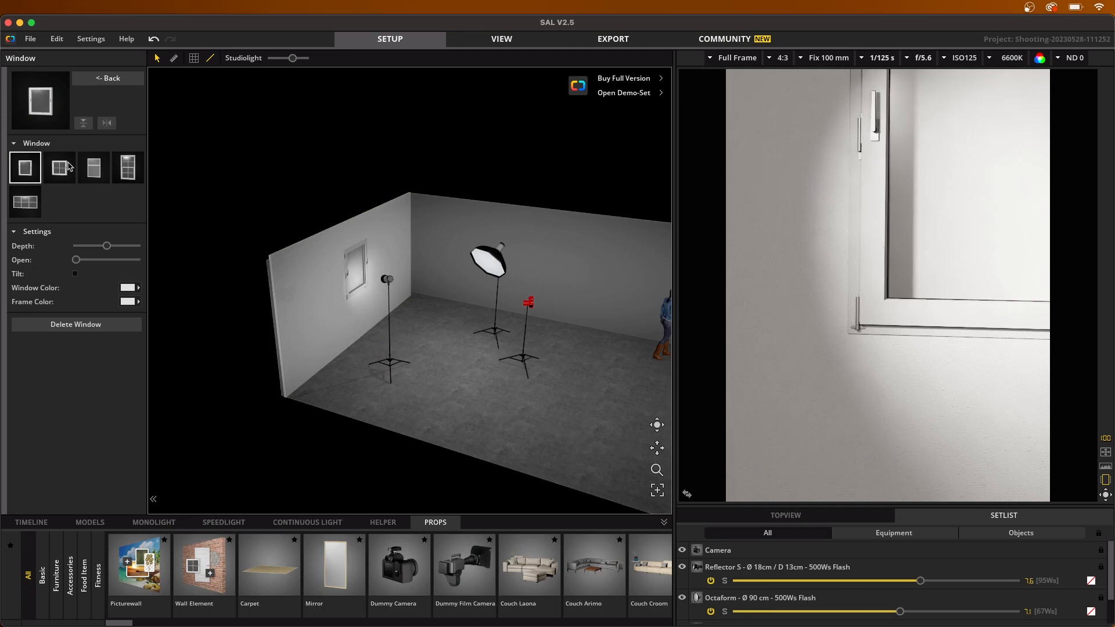
click(92, 165)
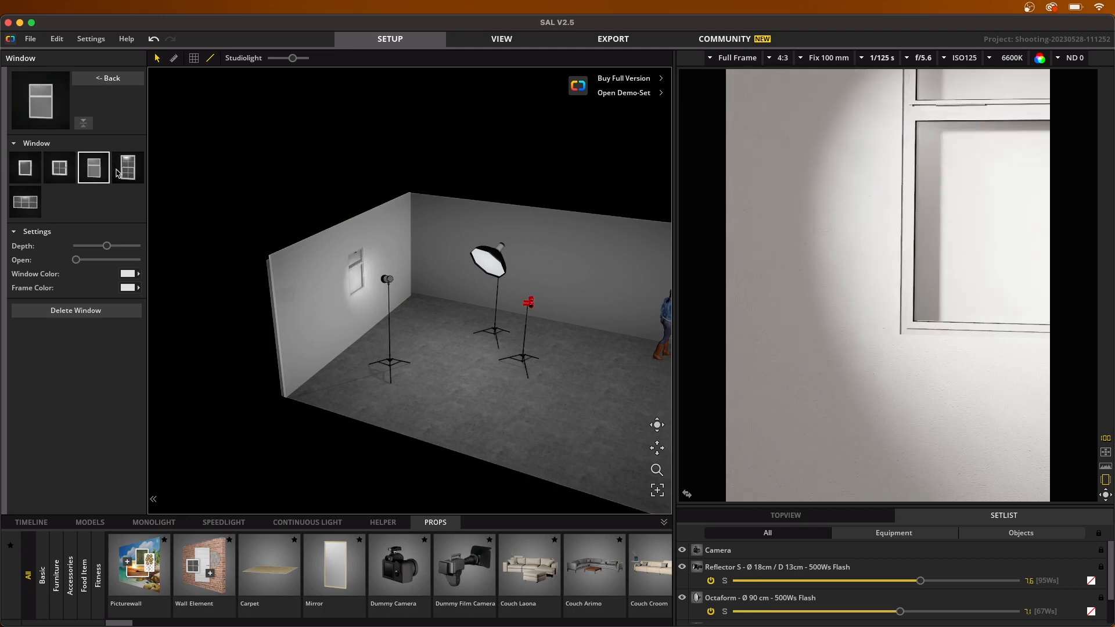
click(127, 171)
click(94, 169)
click(96, 81)
click(103, 97)
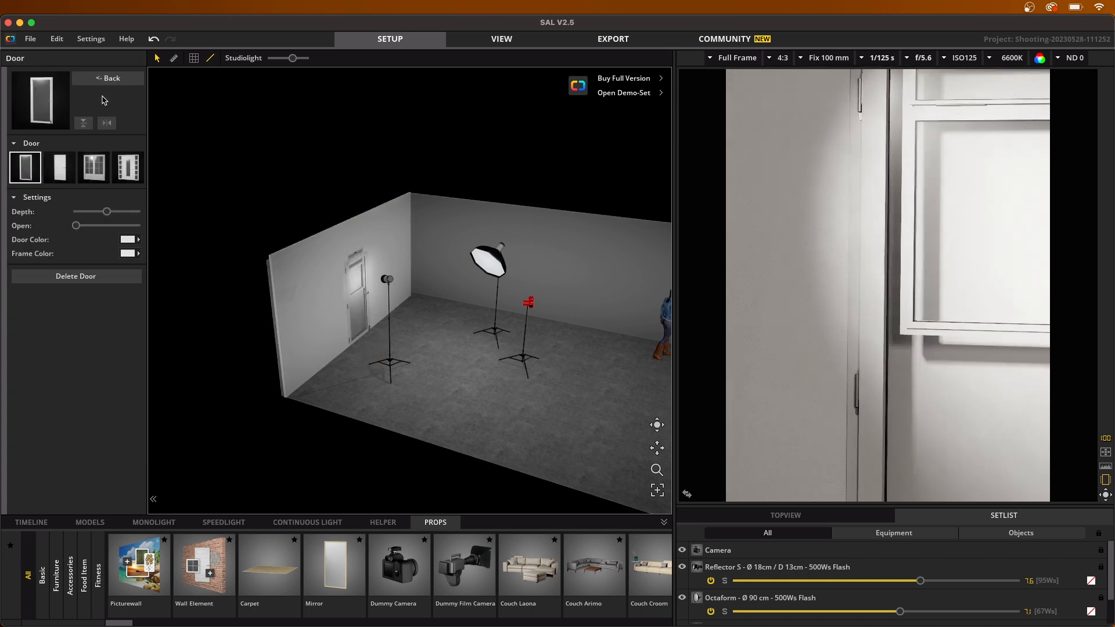
click(108, 78)
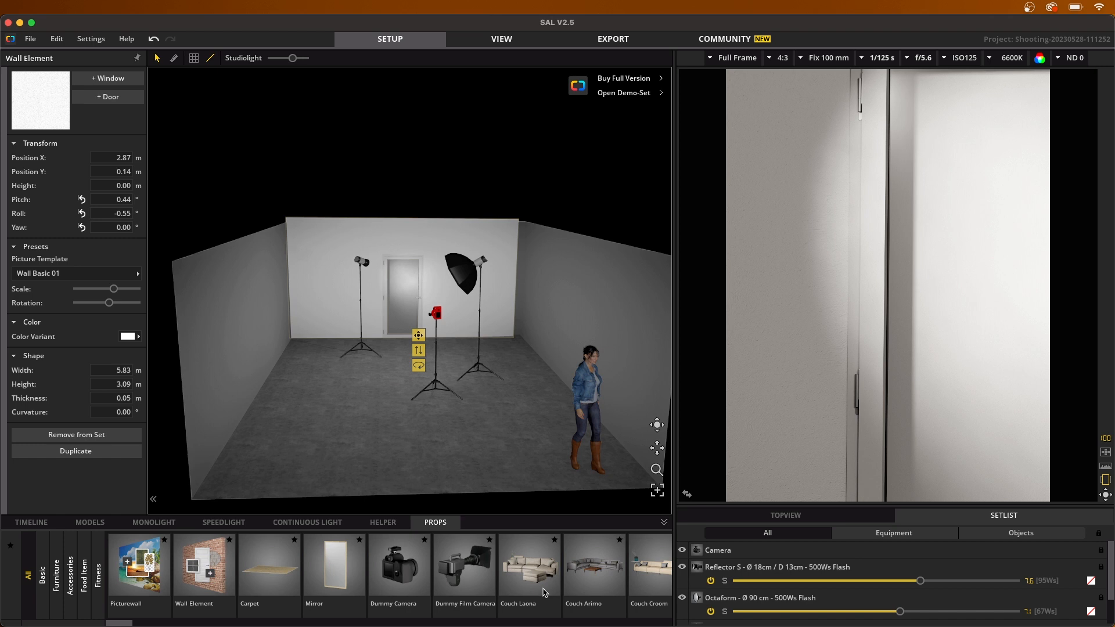
Step: Place the Couch Laona prop in the middle of the room and move the reflector light stand near the model
click(530, 572)
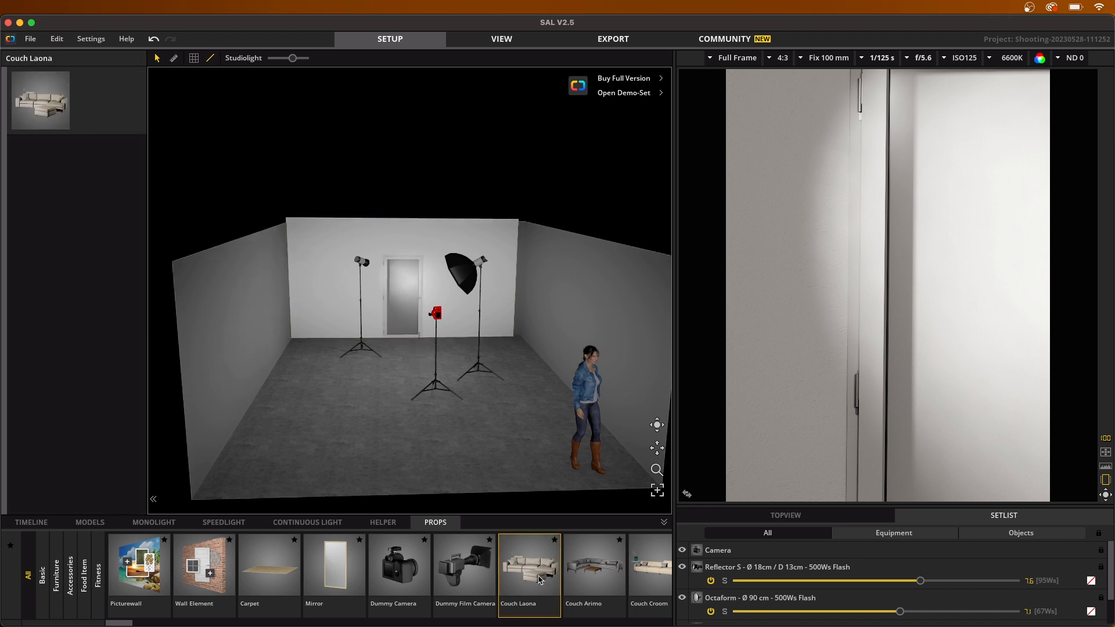
drag(397, 399, 407, 396)
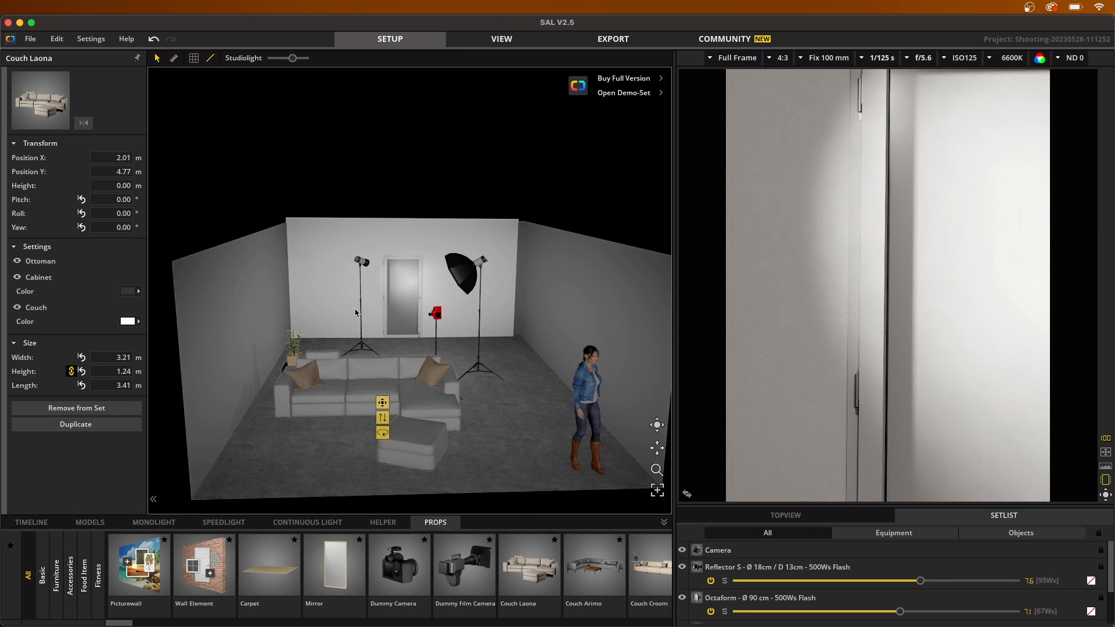
drag(366, 351, 523, 441)
Step: Move the couch to about X 1.99 m, Y 4.51 m and rotate it to about -2.47° pitch, -1.59° roll and -91.52° yaw
click(388, 400)
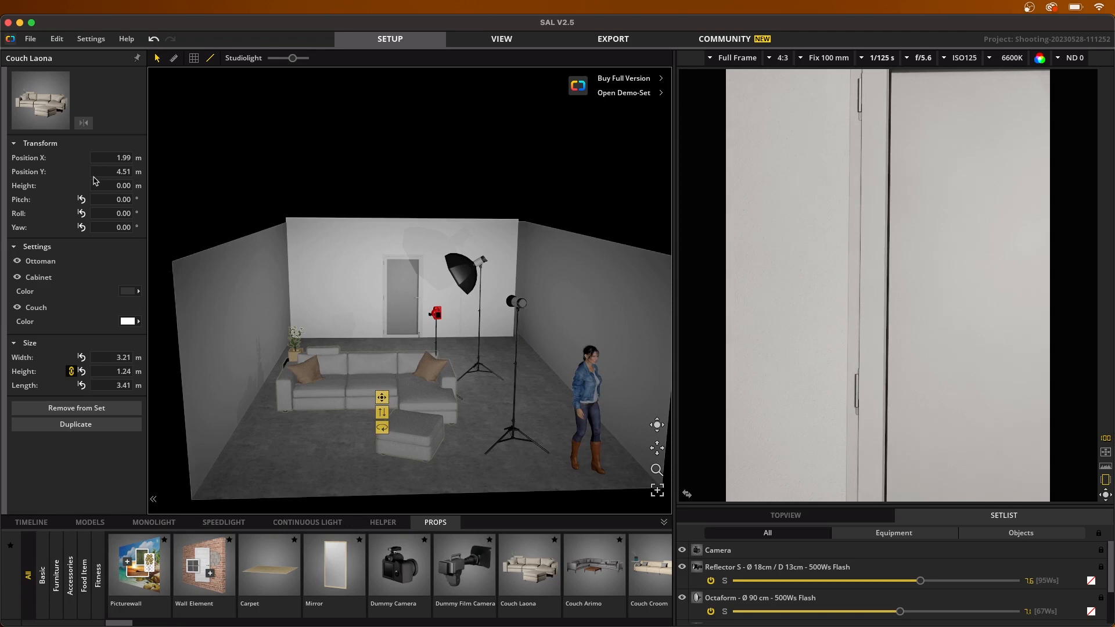
drag(46, 203, 579, 234)
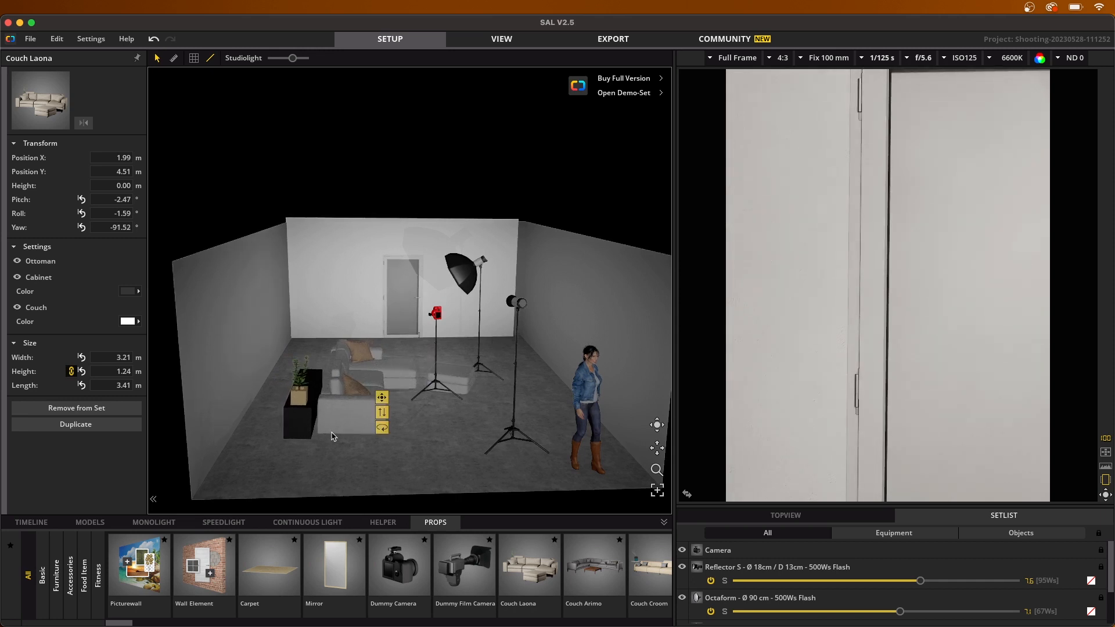
Step: Move the couch back toward the wall, to about X 1.17 m, Y 3.88 m
drag(345, 422, 295, 408)
right_drag(436, 454, 341, 454)
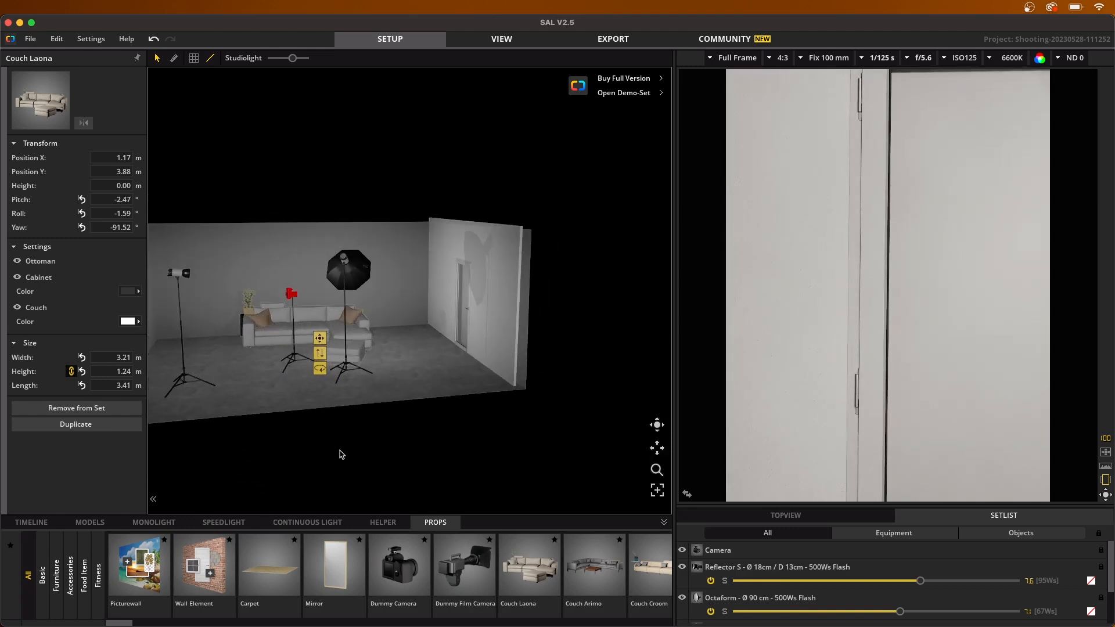
right_drag(303, 402, 309, 403)
Step: Move the camera and the Octaform light away from the couch, placing the Octaform at about X 5.56 m, Y 1.87 m
drag(299, 370, 219, 400)
drag(356, 373, 440, 392)
right_drag(269, 408, 299, 401)
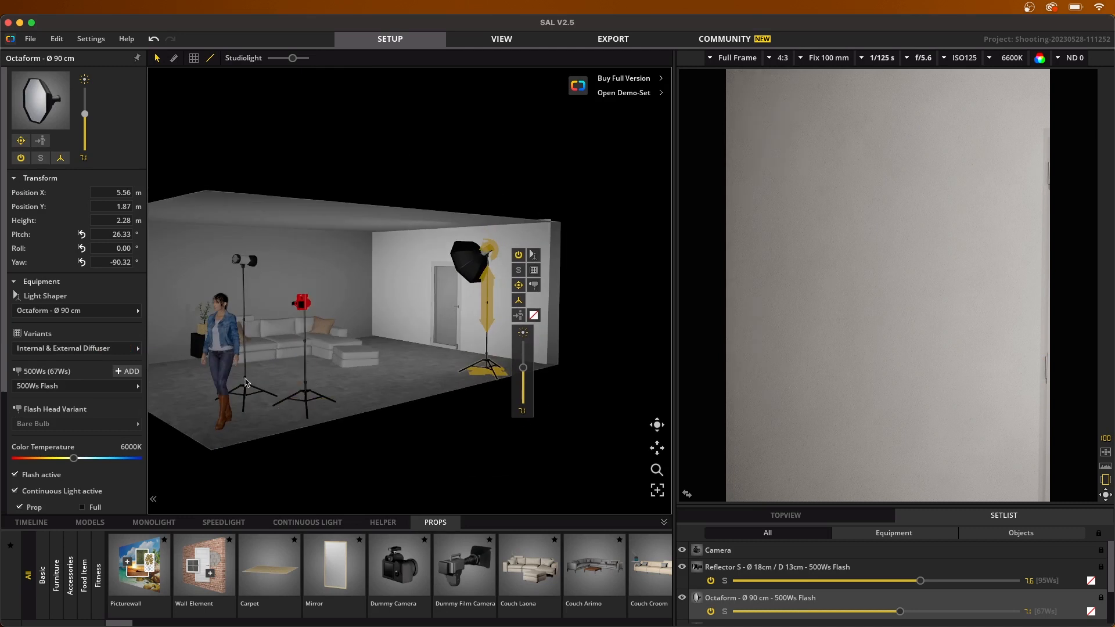
Step: Move the female model in front of the couch, to about X 2.31 m, Y 4.22 m
drag(222, 366, 294, 330)
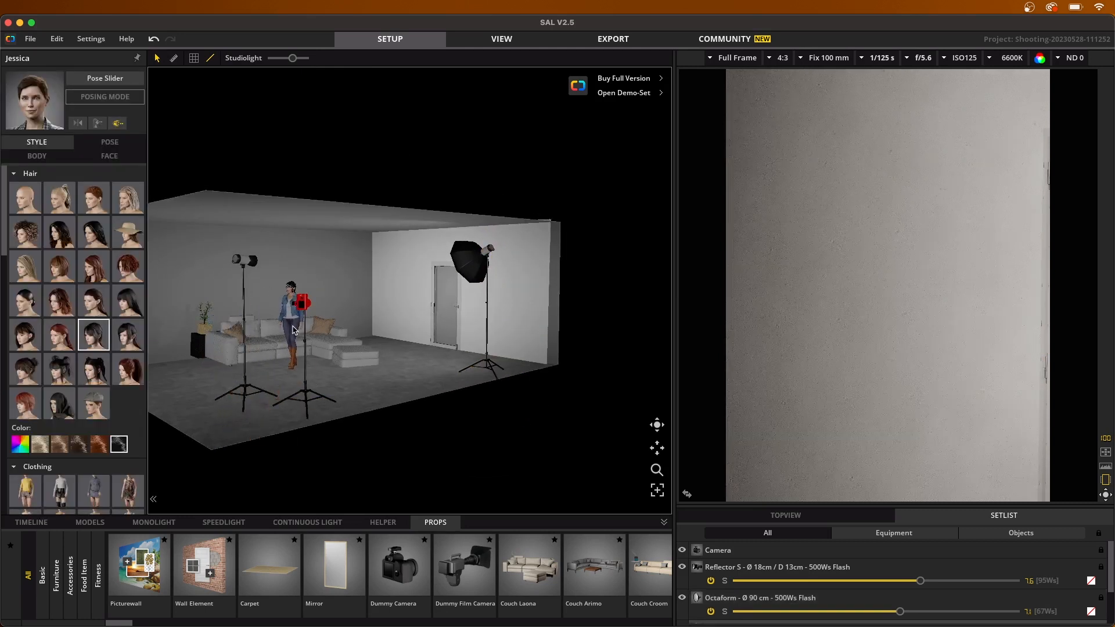
click(394, 383)
right_drag(398, 388, 391, 401)
click(286, 324)
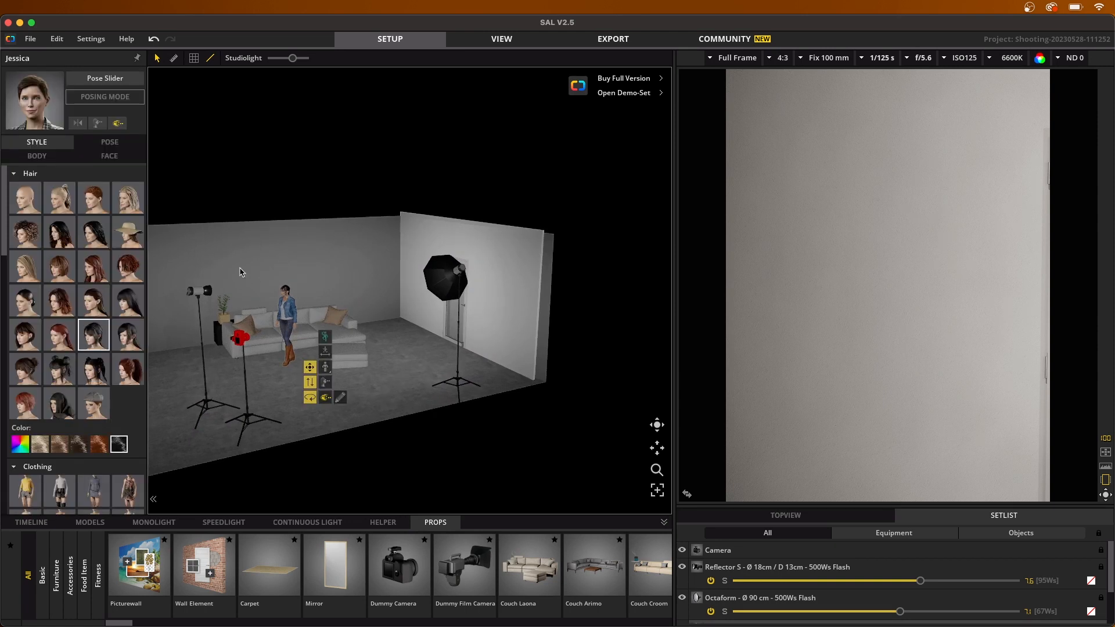
Step: Apply the third sitting pose from Preset Poses Men to the model, seat her on the couch and rotate her to about -89.88° yaw
click(110, 142)
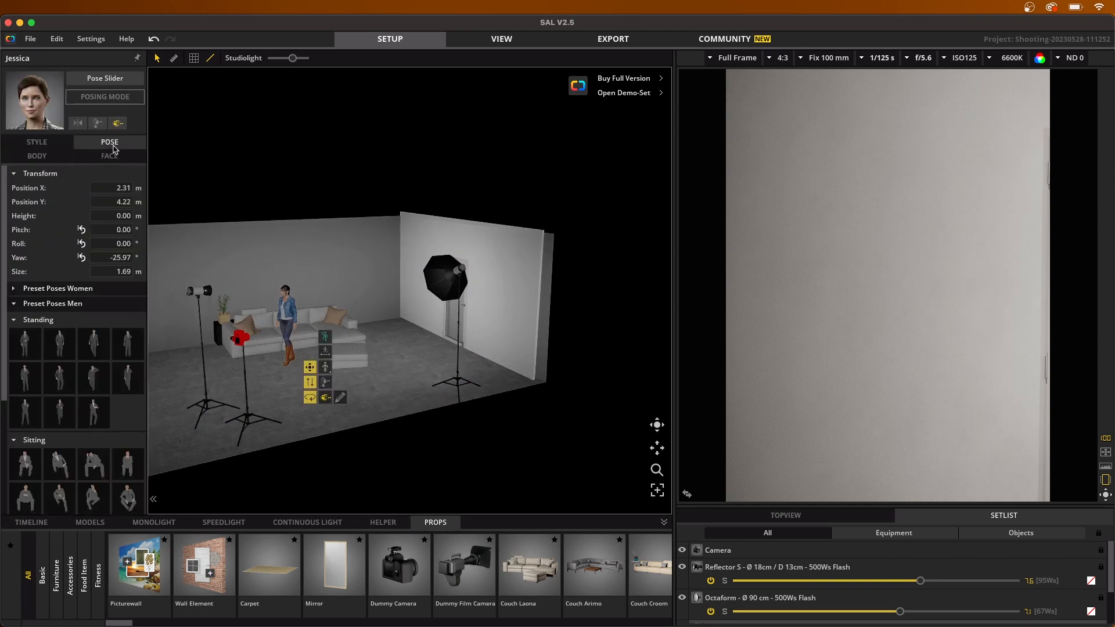
click(103, 467)
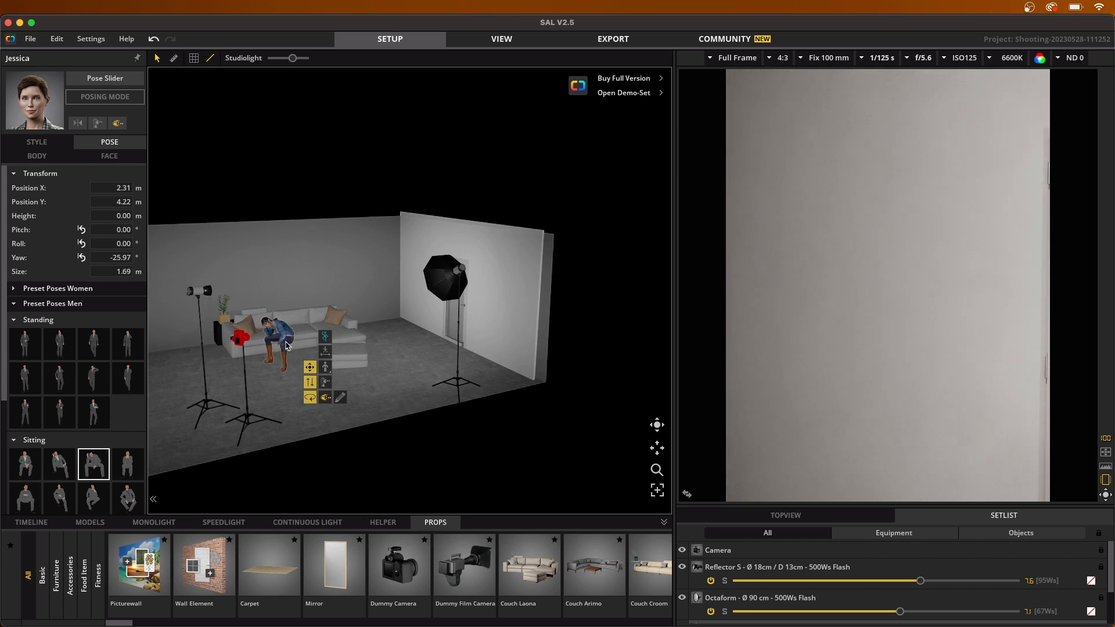
drag(286, 346, 292, 343)
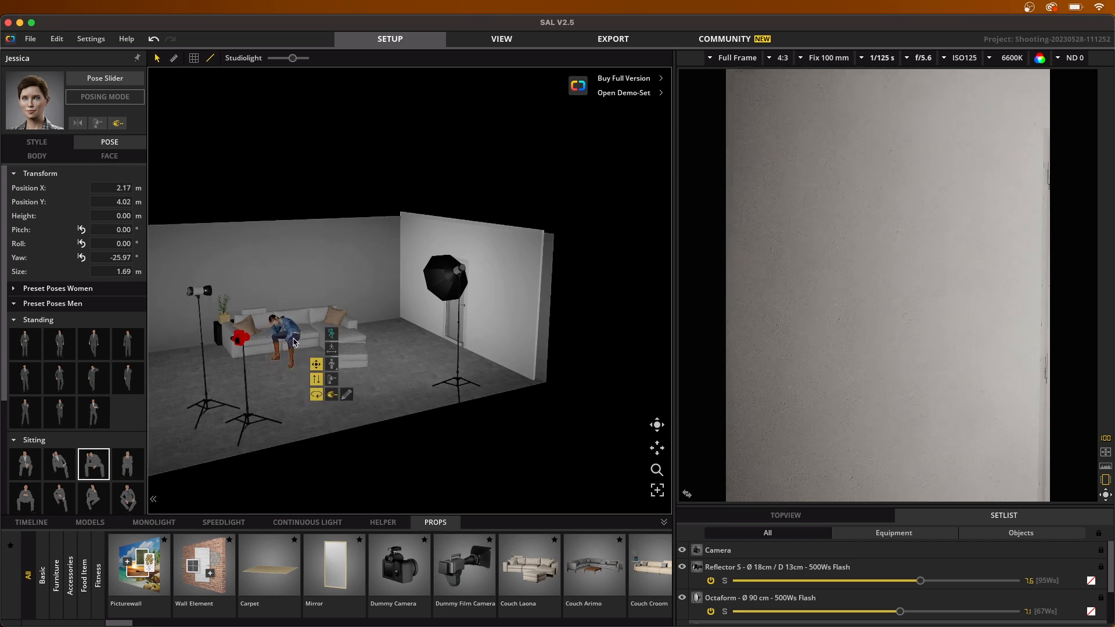
drag(316, 391, 388, 373)
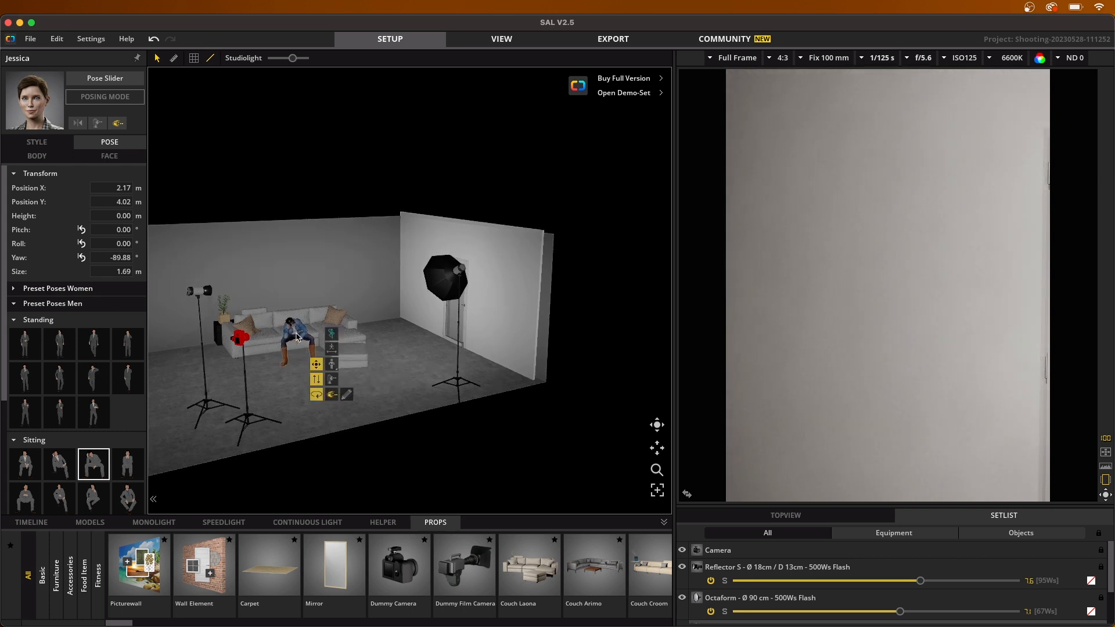
drag(295, 334, 296, 329)
Step: Examine up close how the seated model is placed on the couch
scroll(307, 373, up, 5)
drag(299, 426, 285, 433)
right_drag(226, 441, 199, 447)
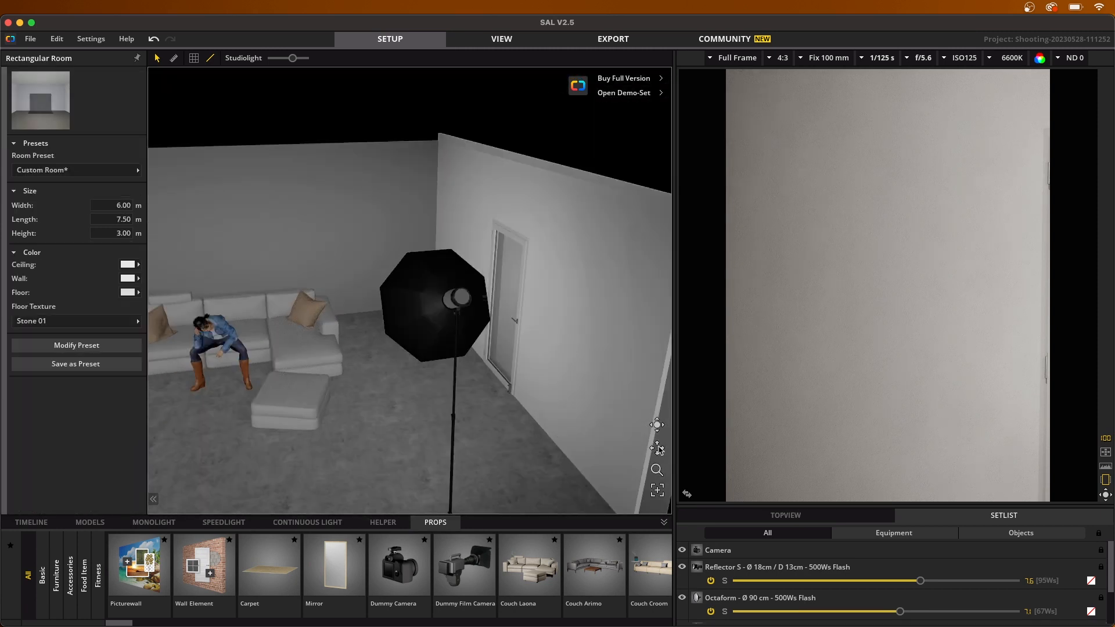
drag(658, 448, 764, 434)
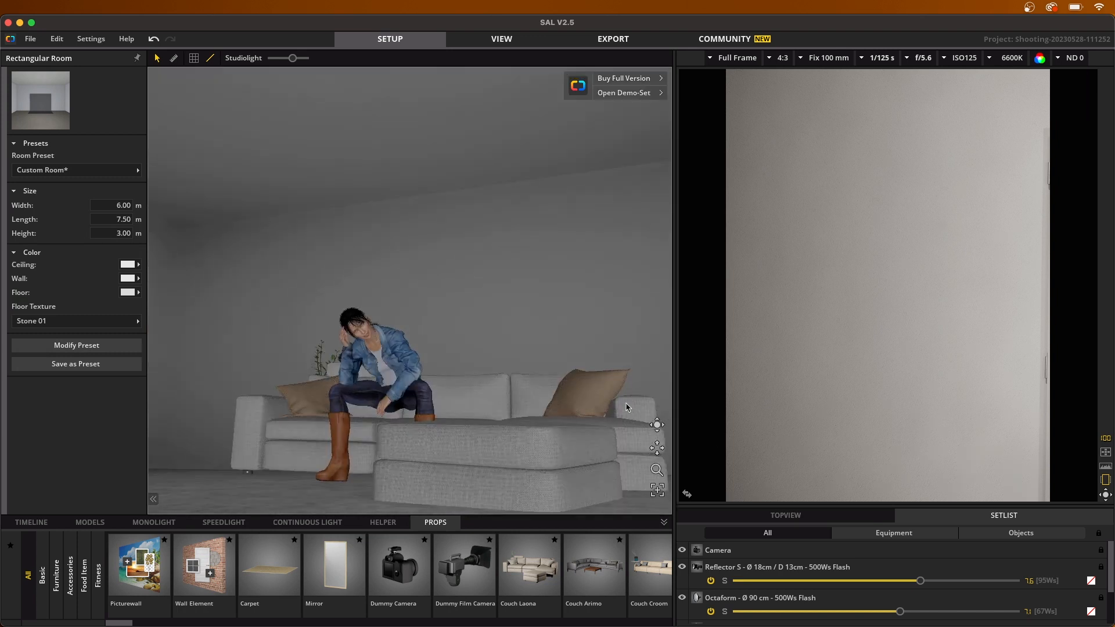
mouse_move(889, 281)
scroll(489, 425, up, 3)
scroll(489, 425, down, 10)
Step: Move the camera to about X 4.58 m, Y 2.23 m at 0.79 m height, and aim it at the seated model with about -123.84° yaw
right_drag(475, 398, 626, 474)
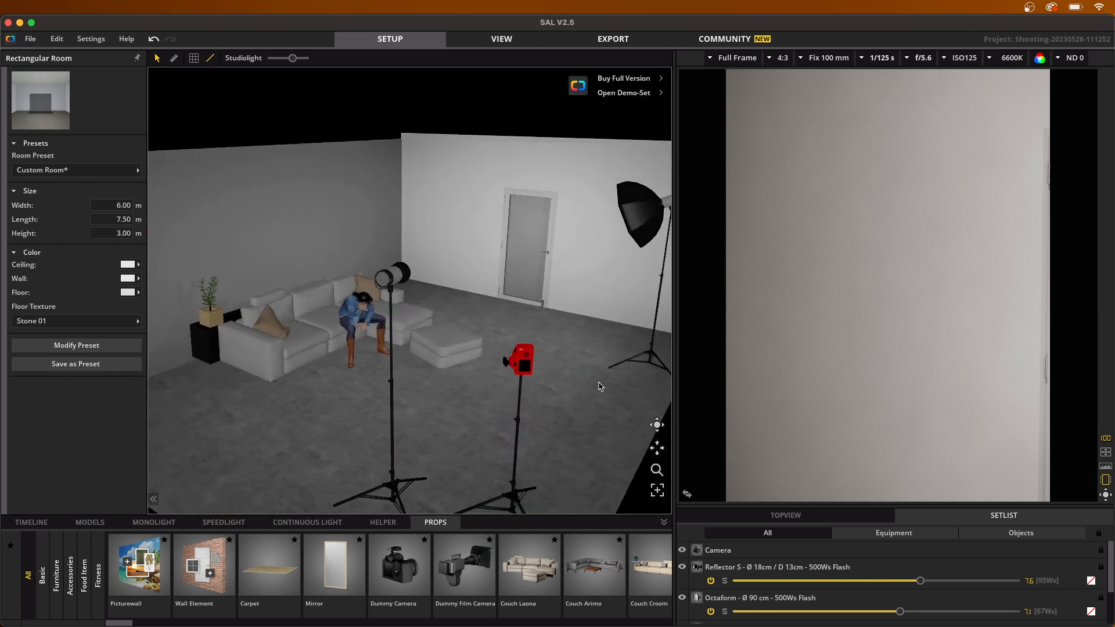
right_drag(595, 405, 586, 403)
drag(480, 507, 559, 386)
drag(568, 318, 578, 137)
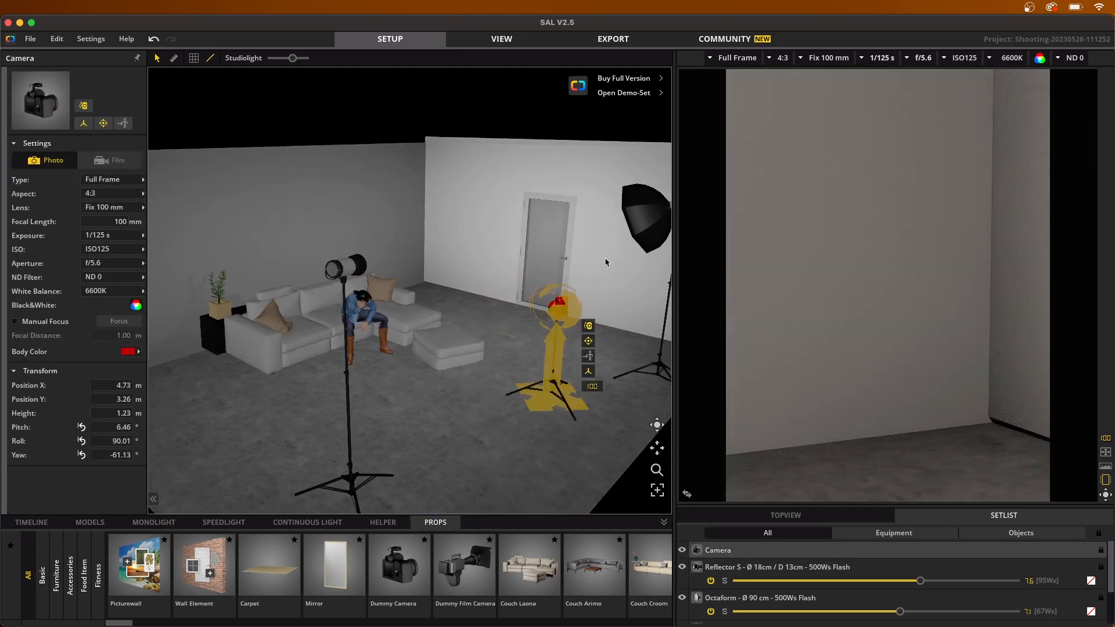
drag(559, 303, 731, 265)
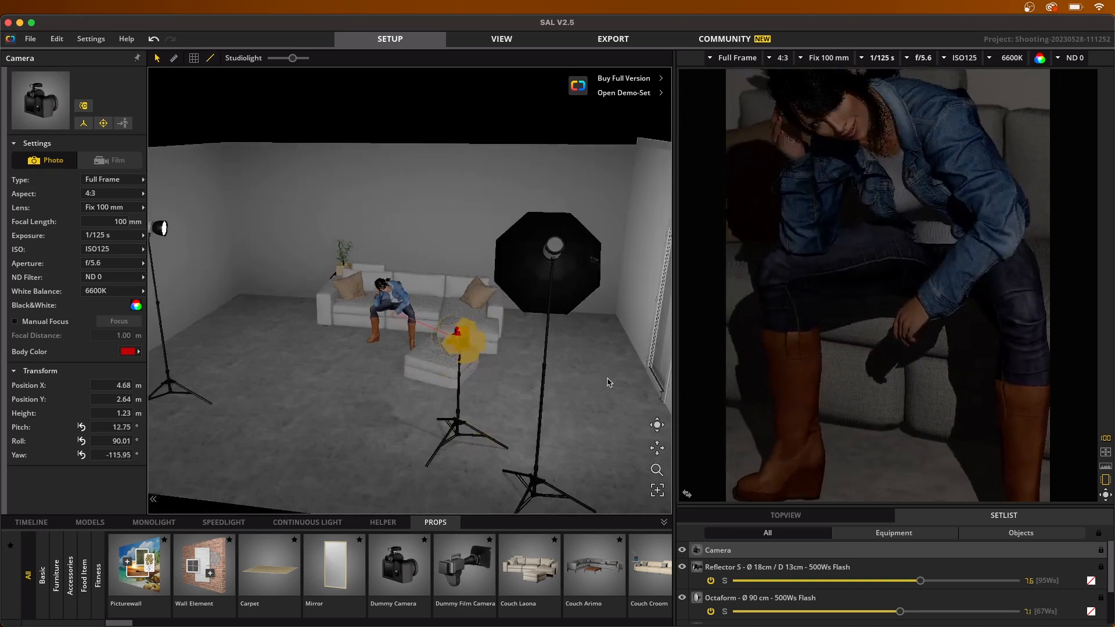
drag(608, 382, 494, 386)
drag(511, 213, 702, 226)
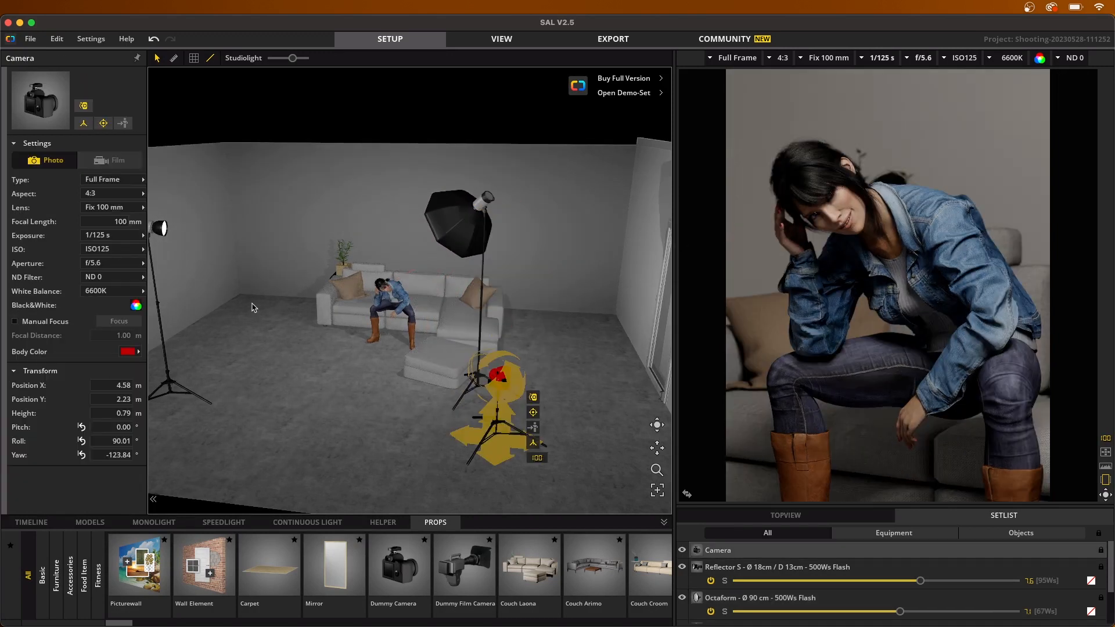
Step: Move the Reflector S light beside the plant end of the couch, to about X 0.89 m, Y 5.96 m, and aim it at the model
drag(174, 397, 298, 312)
drag(282, 195, 265, 269)
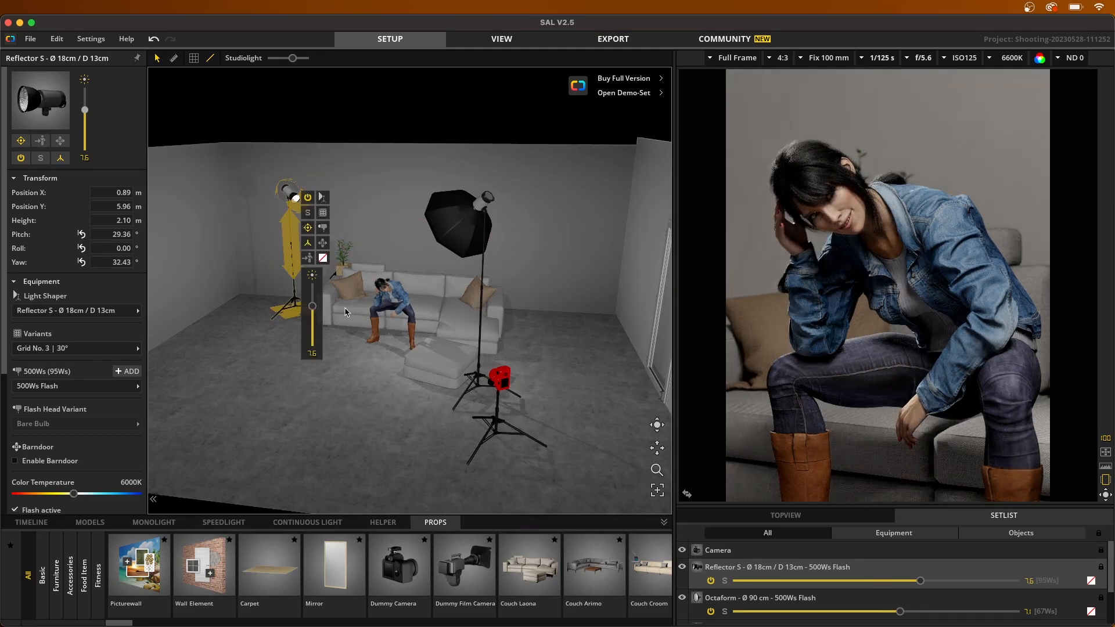